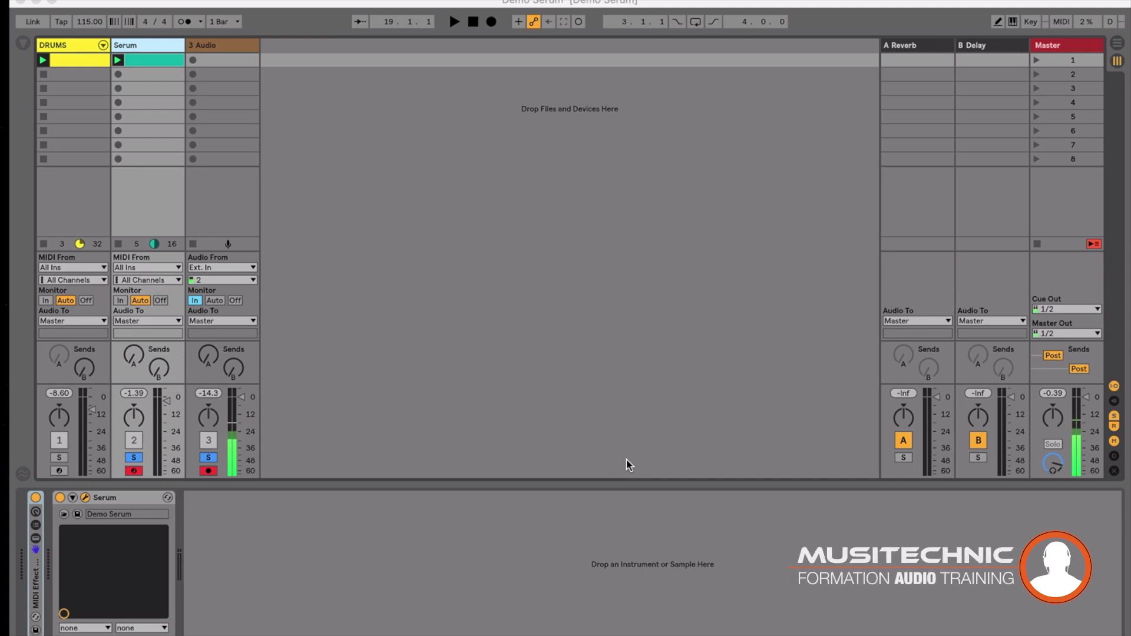
# Open the Serum synth window and play back the Demo Serum patch to hear it without effects.
pyautogui.click(405, 557)
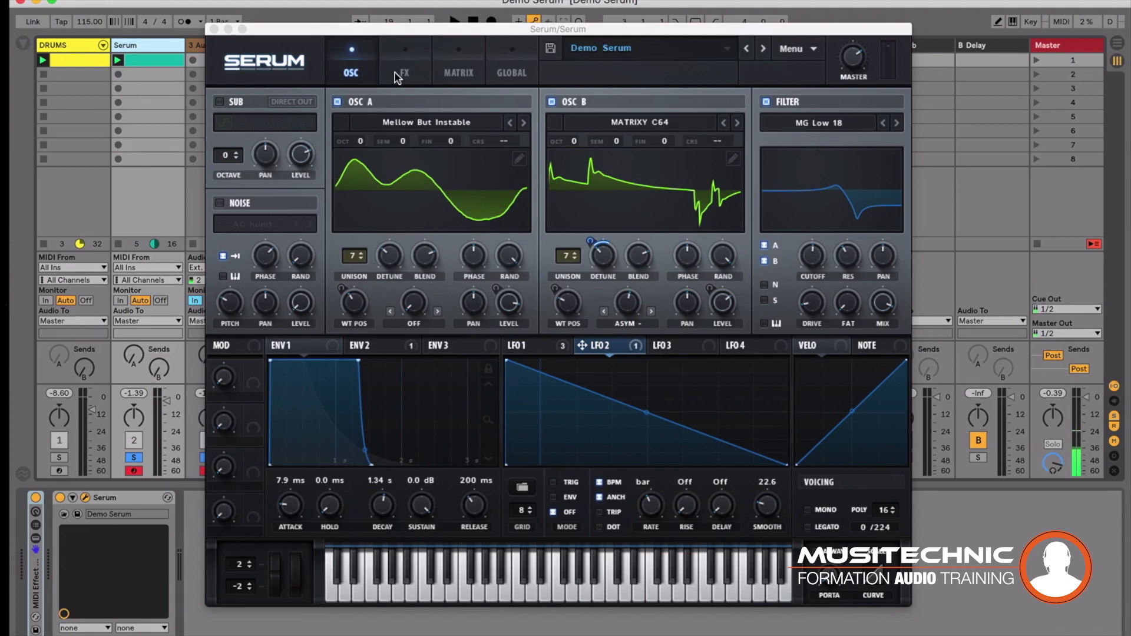
pyautogui.press('space')
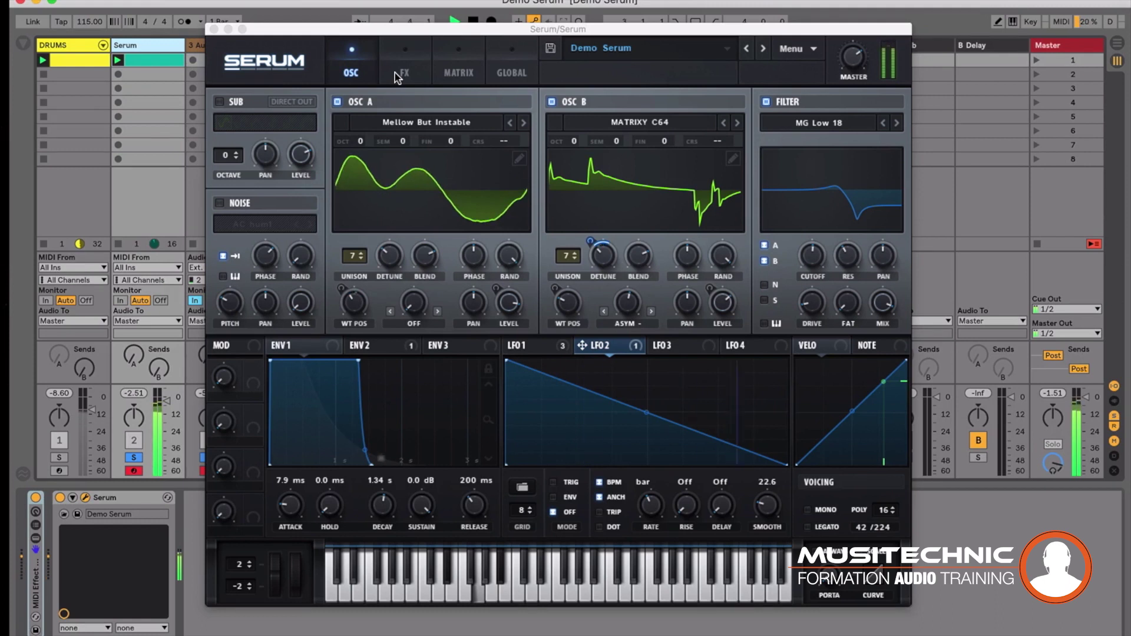
pyautogui.press('space')
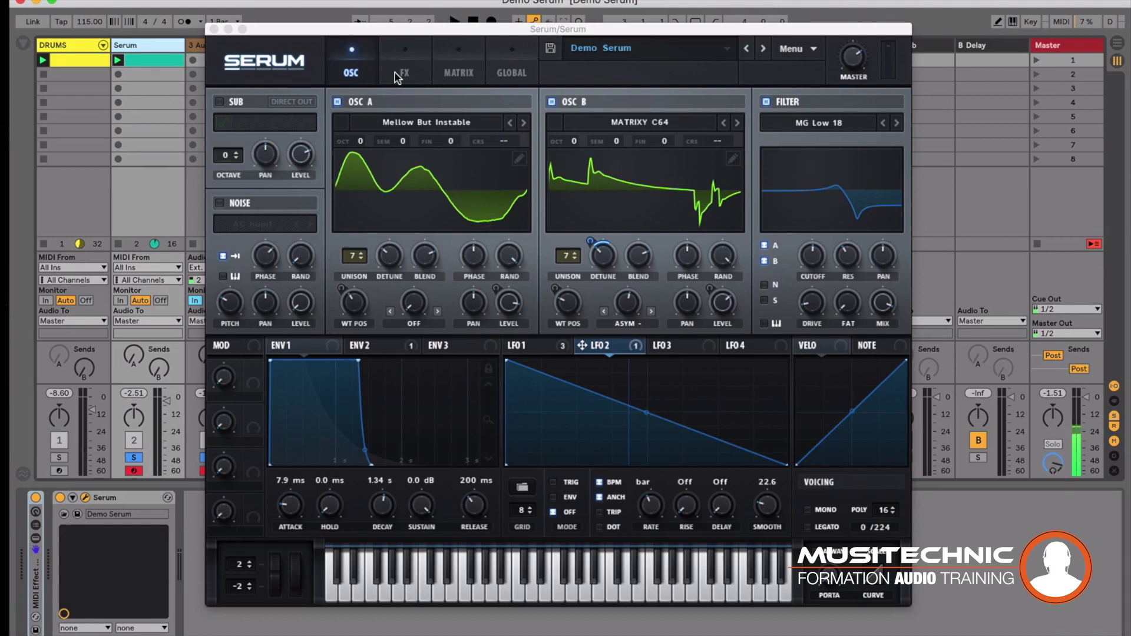
# Show Serum's effects rack, enable Distortion and look through its list of distortion types.
pyautogui.click(395, 72)
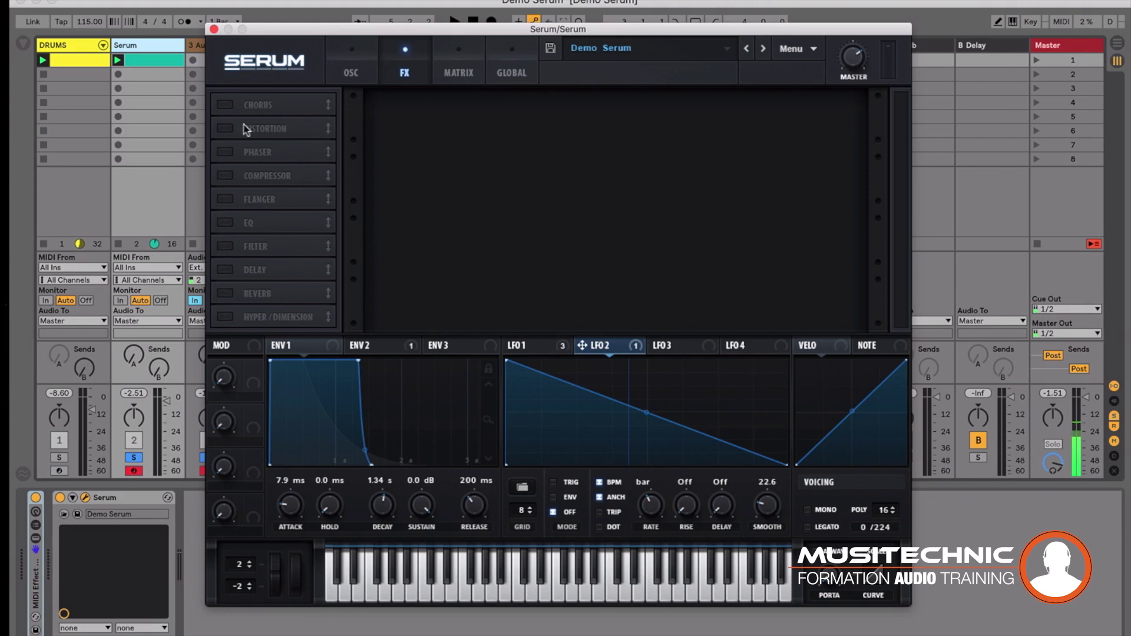
pyautogui.click(226, 129)
pyautogui.click(498, 120)
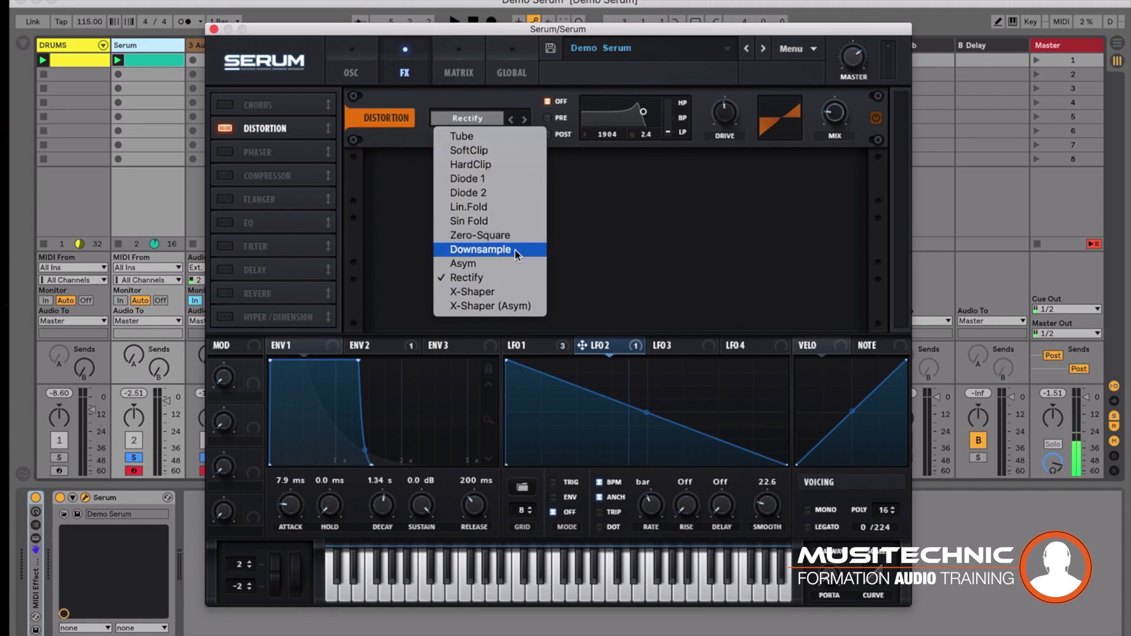
pyautogui.click(310, 147)
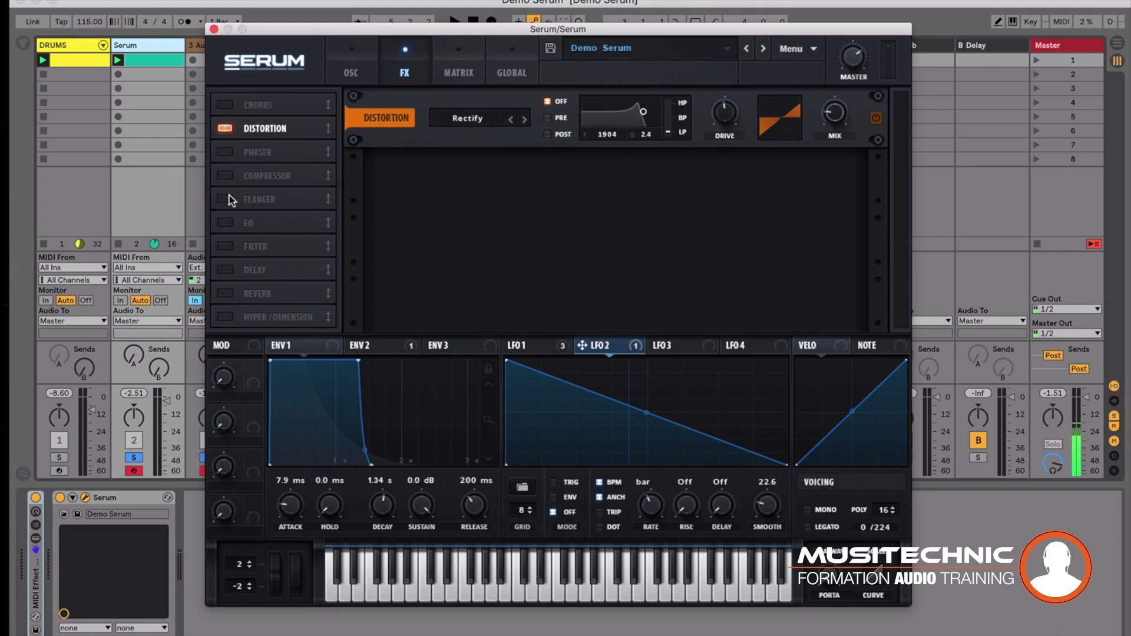
# Try adding EQ, Filter and Delay to the effects rack, and clear all effects including Distortion.
pyautogui.click(225, 223)
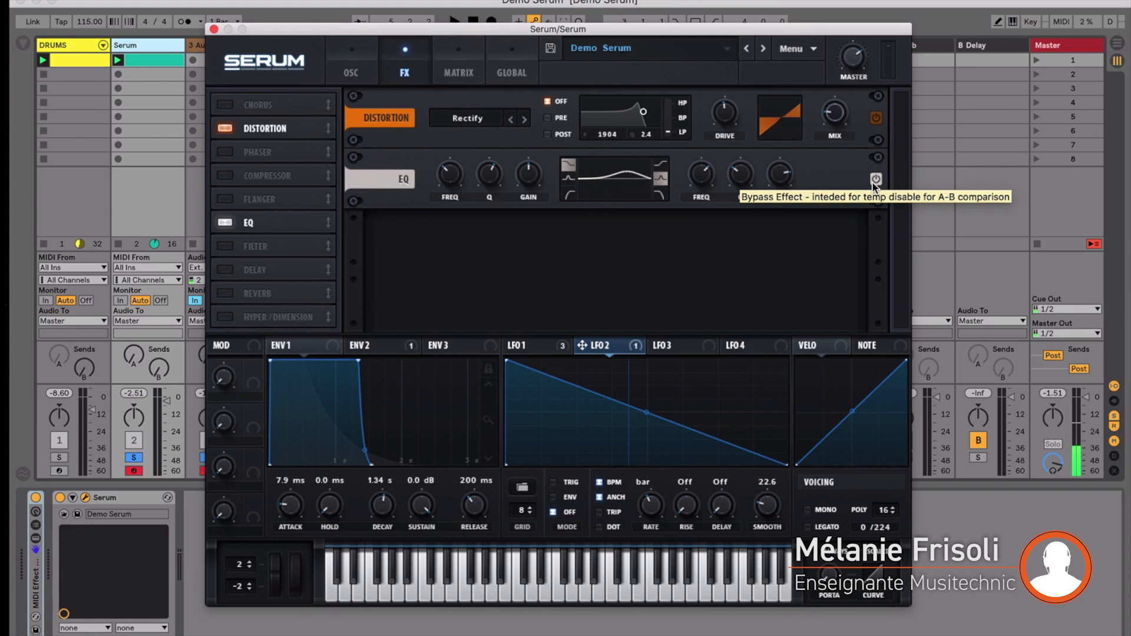
pyautogui.click(225, 247)
pyautogui.click(224, 269)
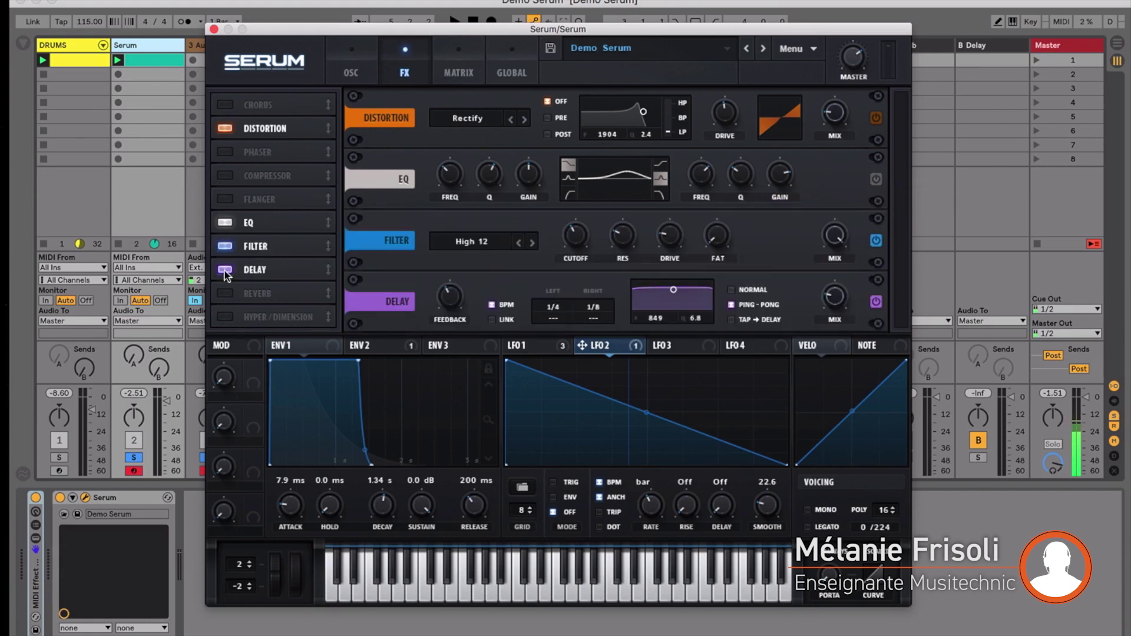
pyautogui.click(225, 270)
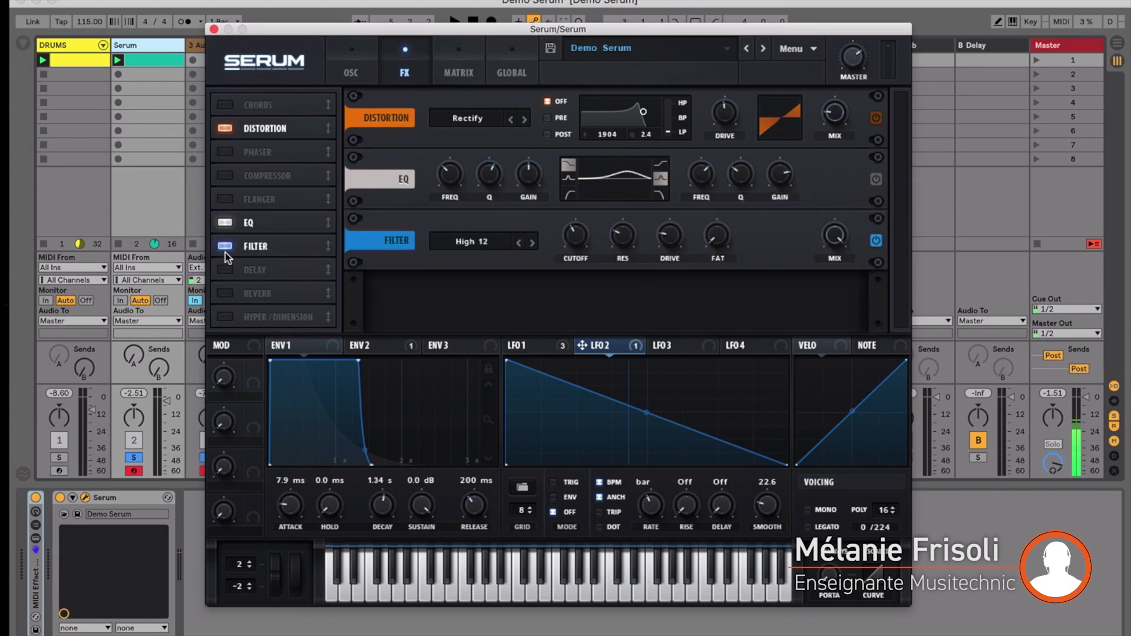
pyautogui.click(225, 247)
pyautogui.click(224, 222)
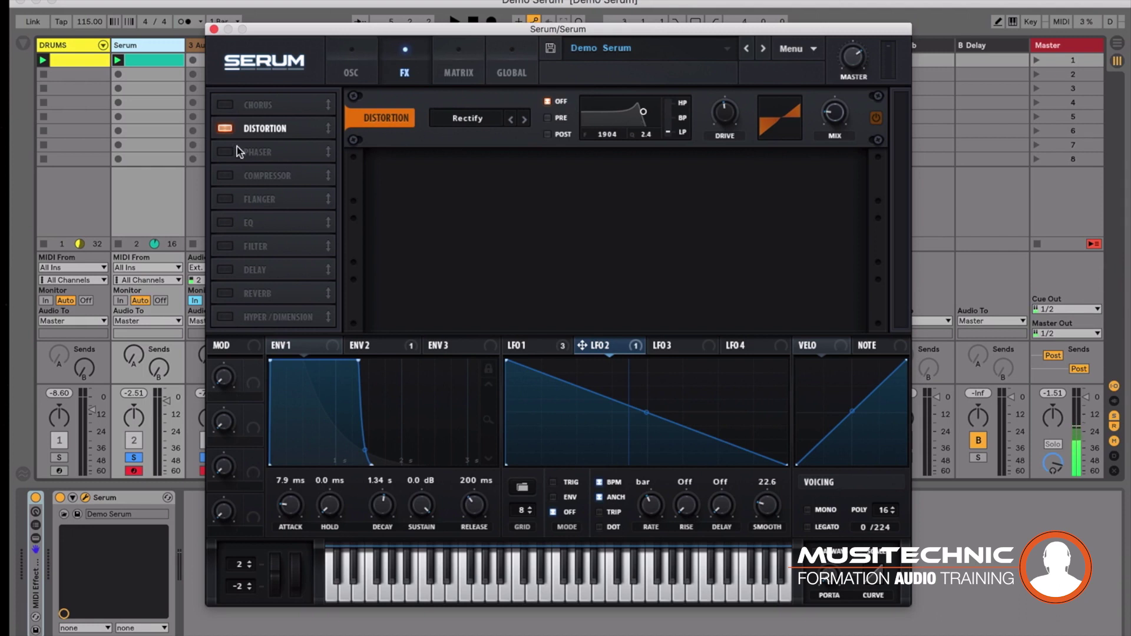
pyautogui.click(224, 128)
# Enable the EQ effect and raise its low-band gain during playback.
pyautogui.click(225, 222)
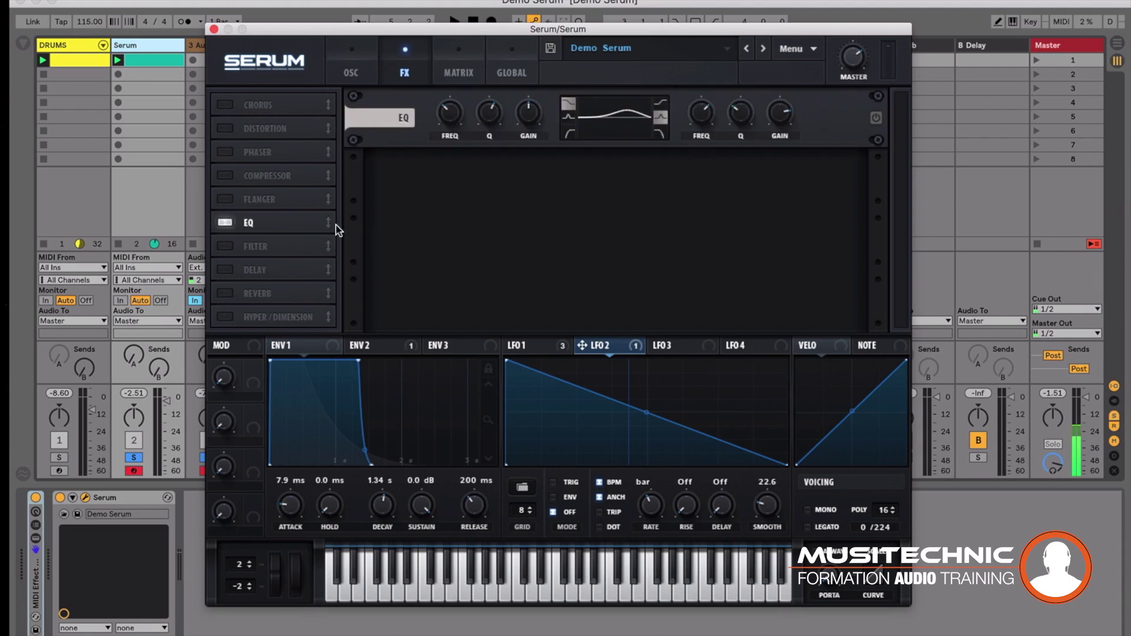
pyautogui.press('space')
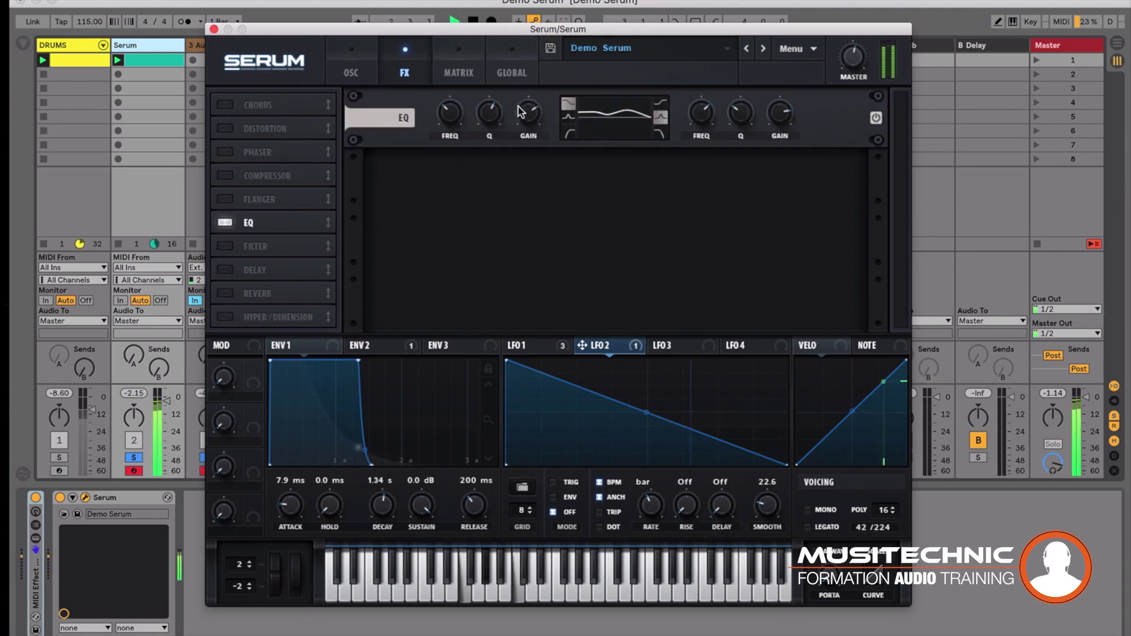
pyautogui.press('space')
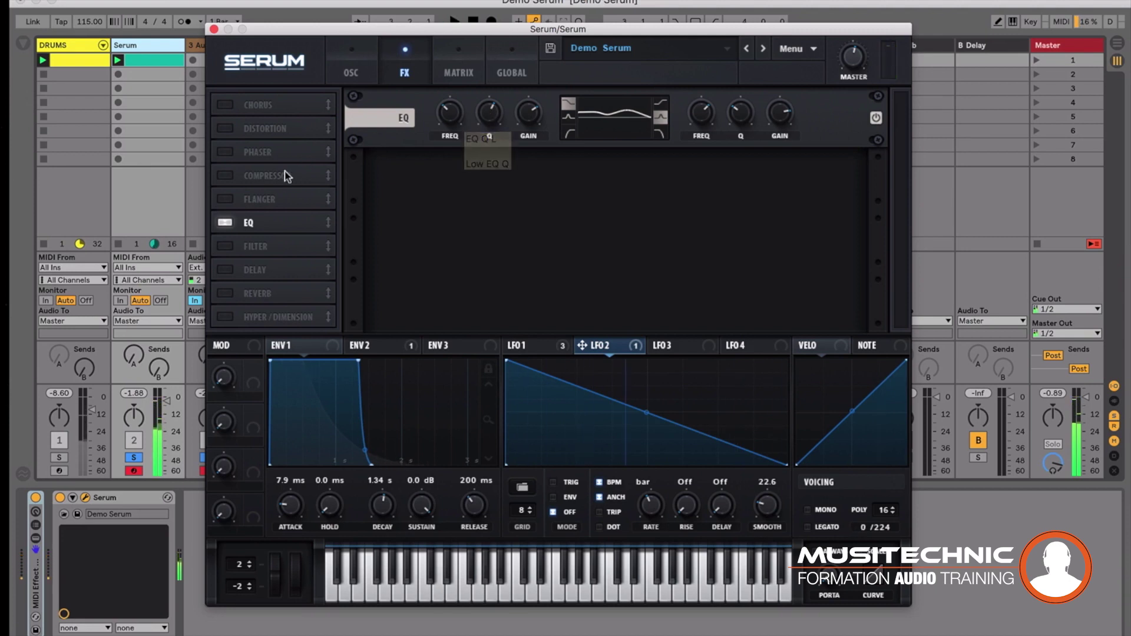
# Add the Compressor after the EQ and adjust its threshold, ratio, attack, release and gain during playback.
pyautogui.click(226, 175)
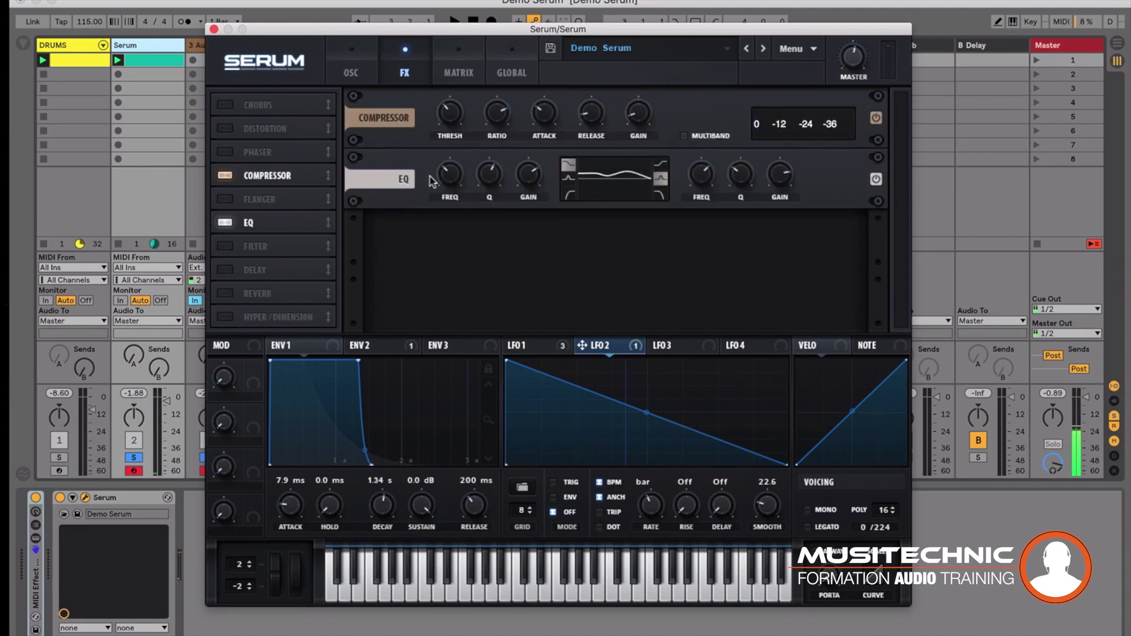
pyautogui.moveTo(325, 177); pyautogui.dragTo(307, 221)
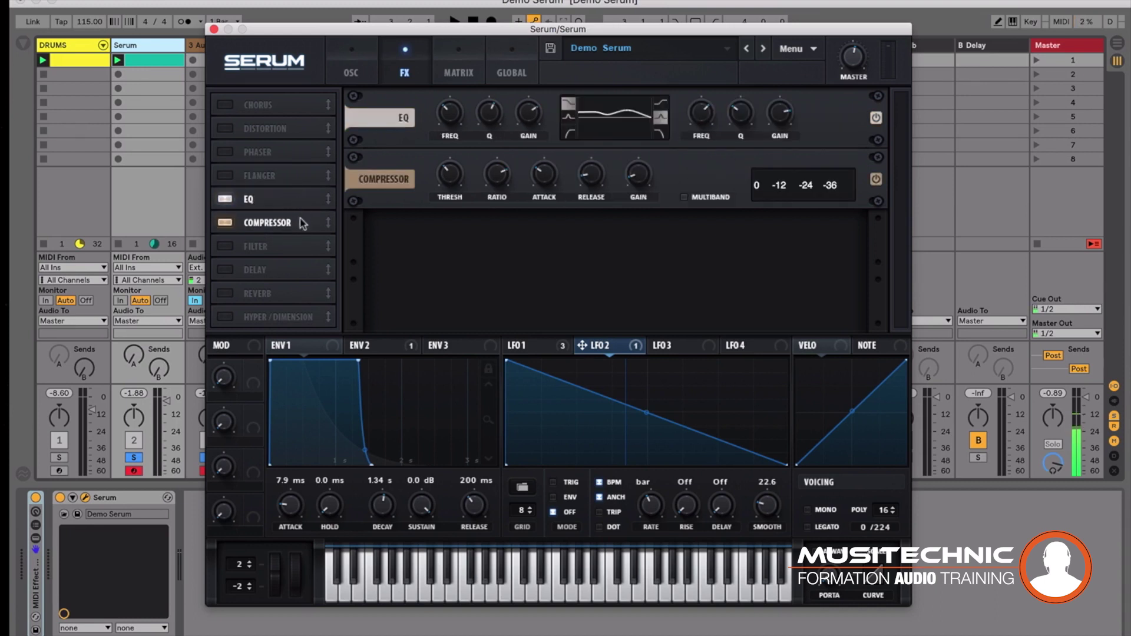
pyautogui.press('space')
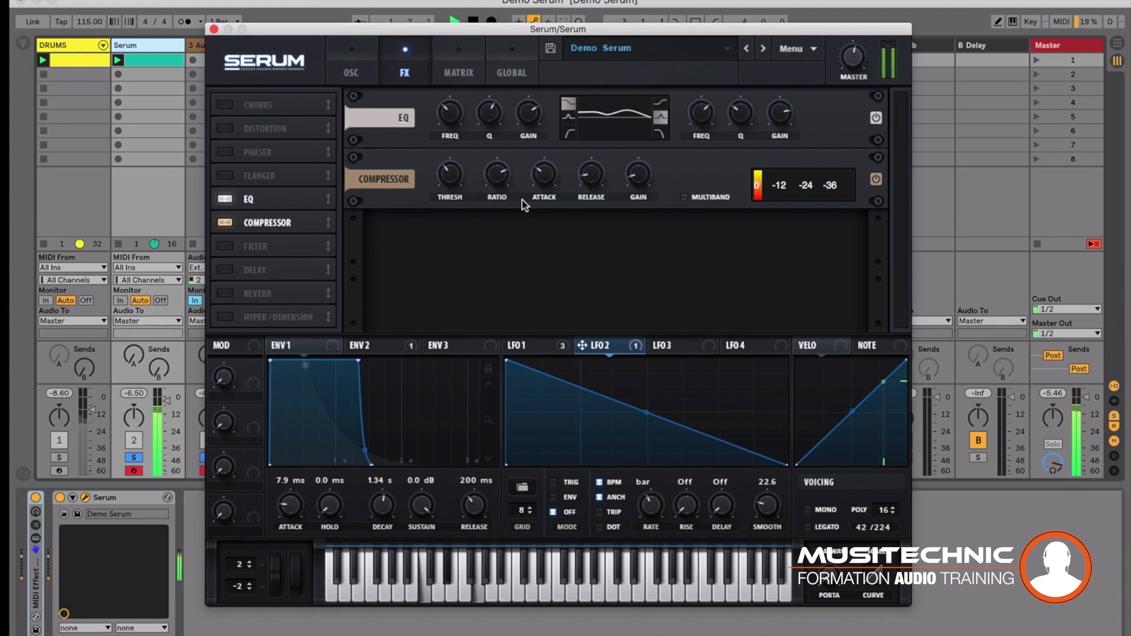
pyautogui.moveTo(493, 172); pyautogui.dragTo(495, 203)
pyautogui.moveTo(446, 176); pyautogui.dragTo(449, 157)
pyautogui.moveTo(540, 174); pyautogui.dragTo(588, 146)
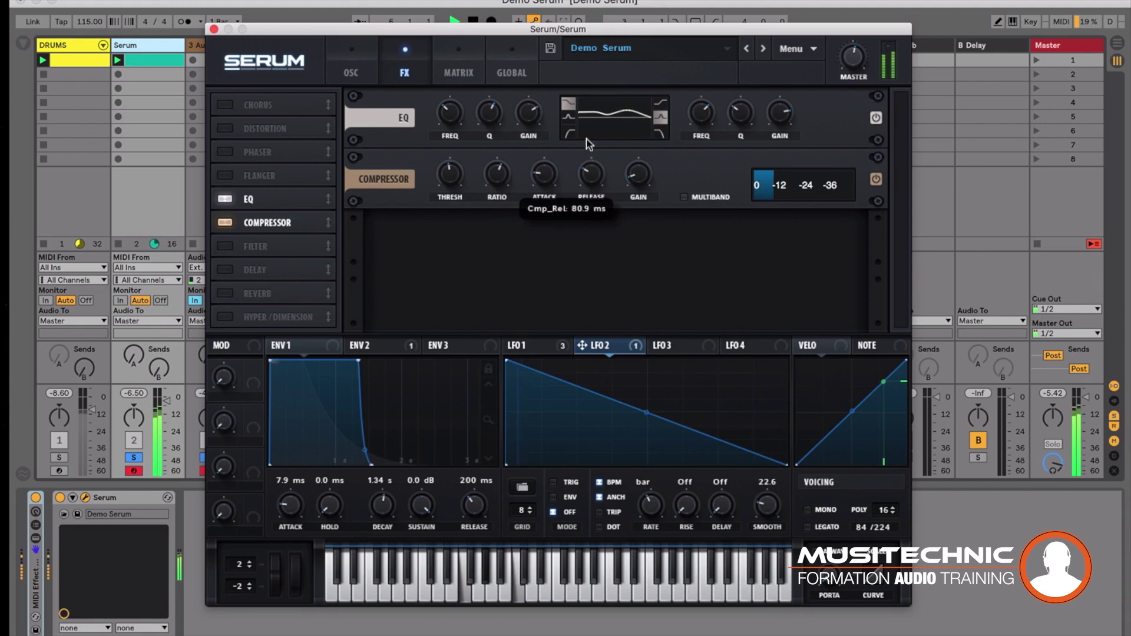
pyautogui.moveTo(638, 176); pyautogui.dragTo(634, 158)
pyautogui.moveTo(449, 170); pyautogui.dragTo(450, 171)
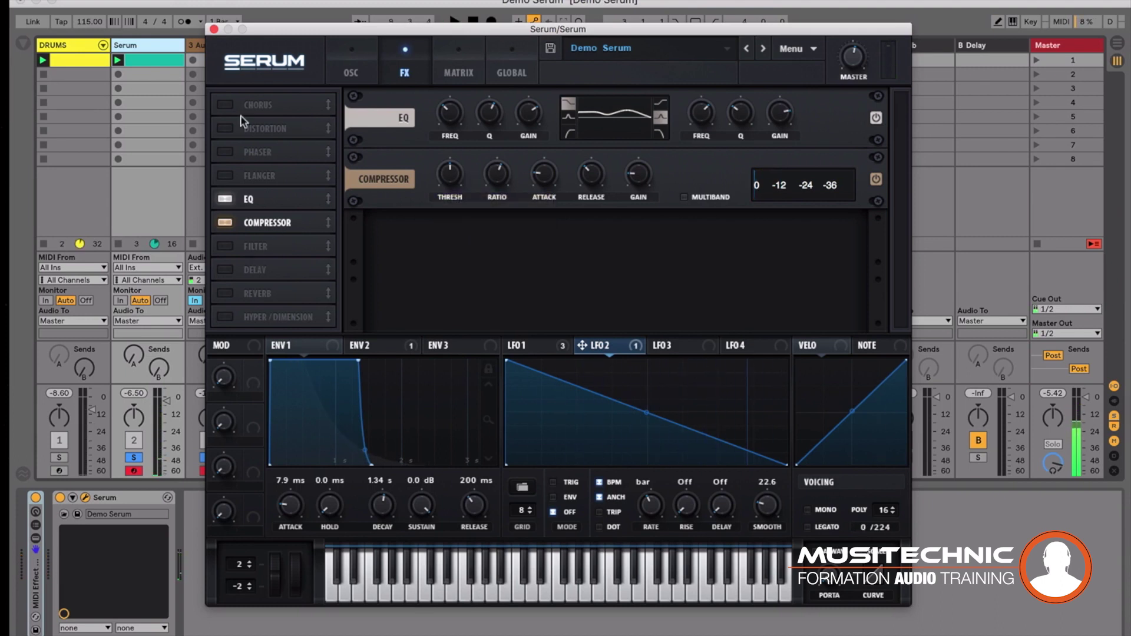
# Enable Distortion, place it after the Compressor, and bypass the Compressor during playback.
pyautogui.click(226, 126)
pyautogui.moveTo(324, 129); pyautogui.dragTo(318, 236)
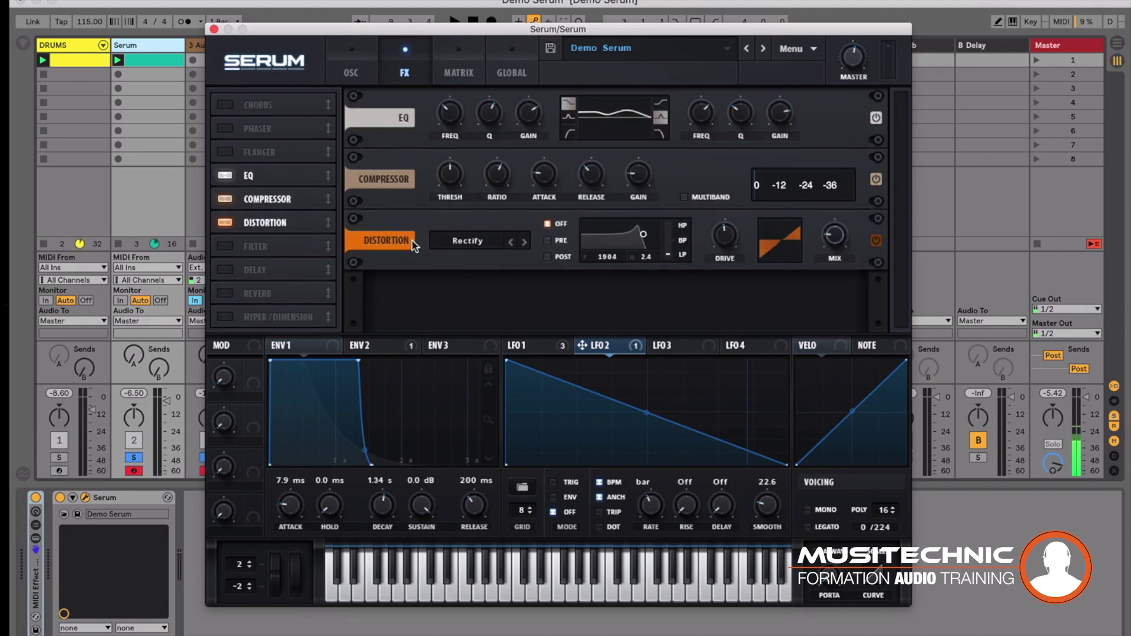
pyautogui.press('space')
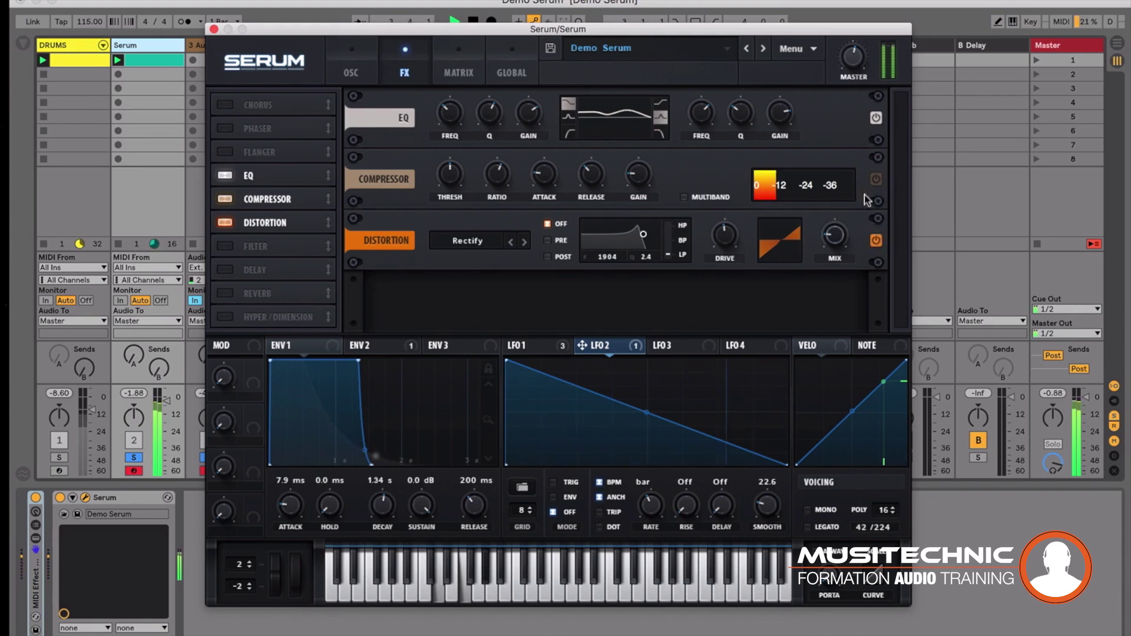
# Set the distortion type to Tube, its drive to 76% and its mix to about 28% during playback.
pyautogui.click(508, 243)
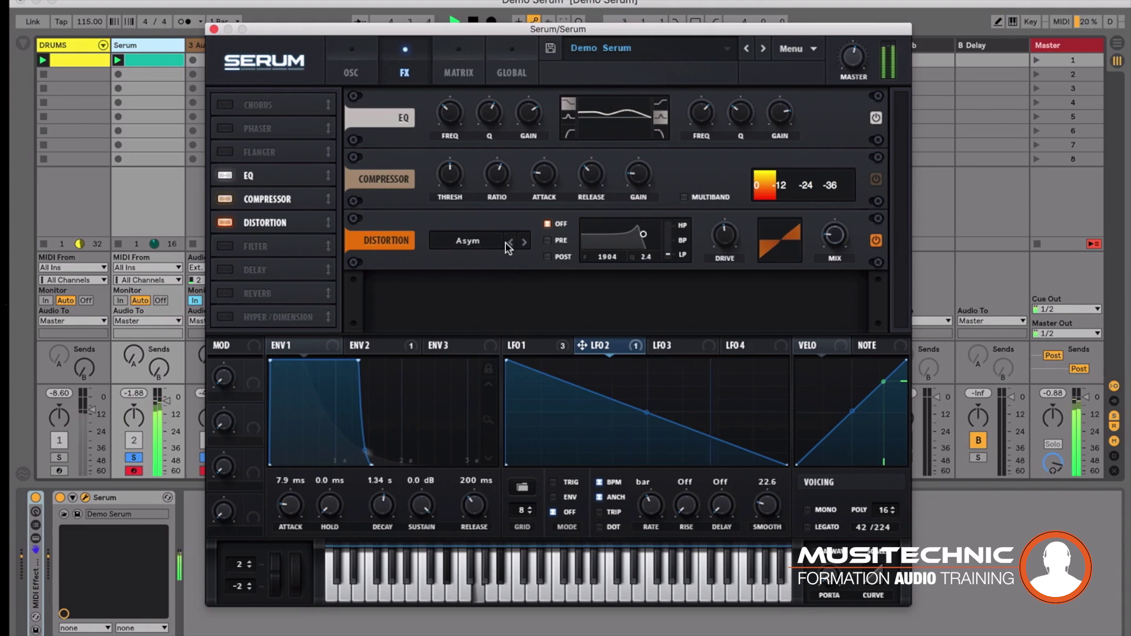
pyautogui.click(472, 241)
pyautogui.moveTo(727, 231); pyautogui.dragTo(730, 217)
pyautogui.moveTo(833, 239); pyautogui.dragTo(832, 203)
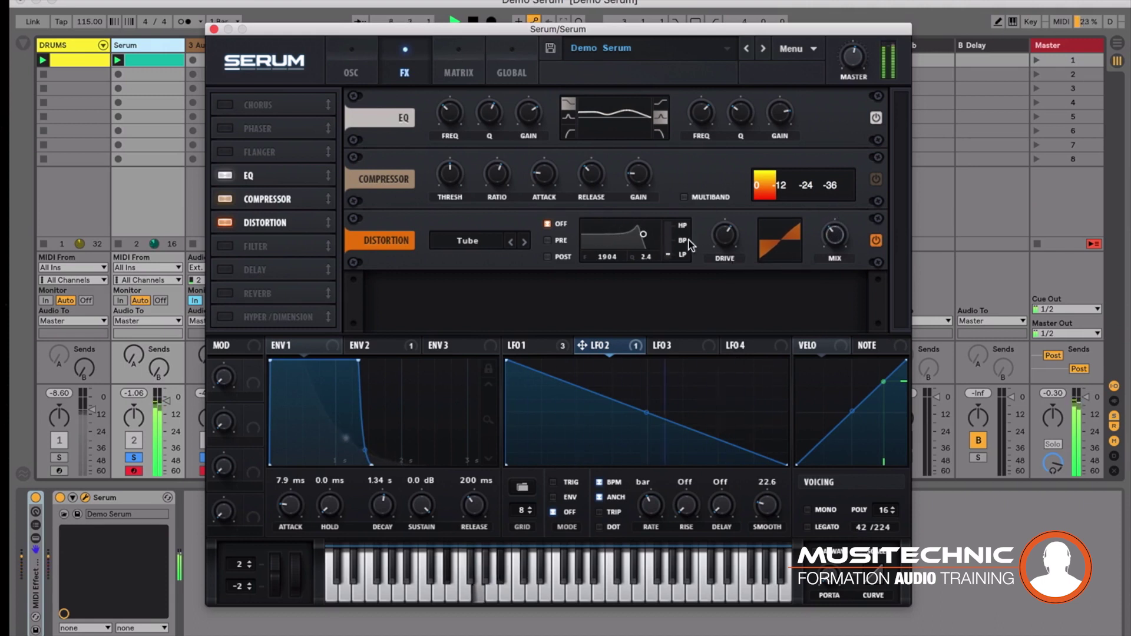
pyautogui.moveTo(717, 239); pyautogui.dragTo(715, 212)
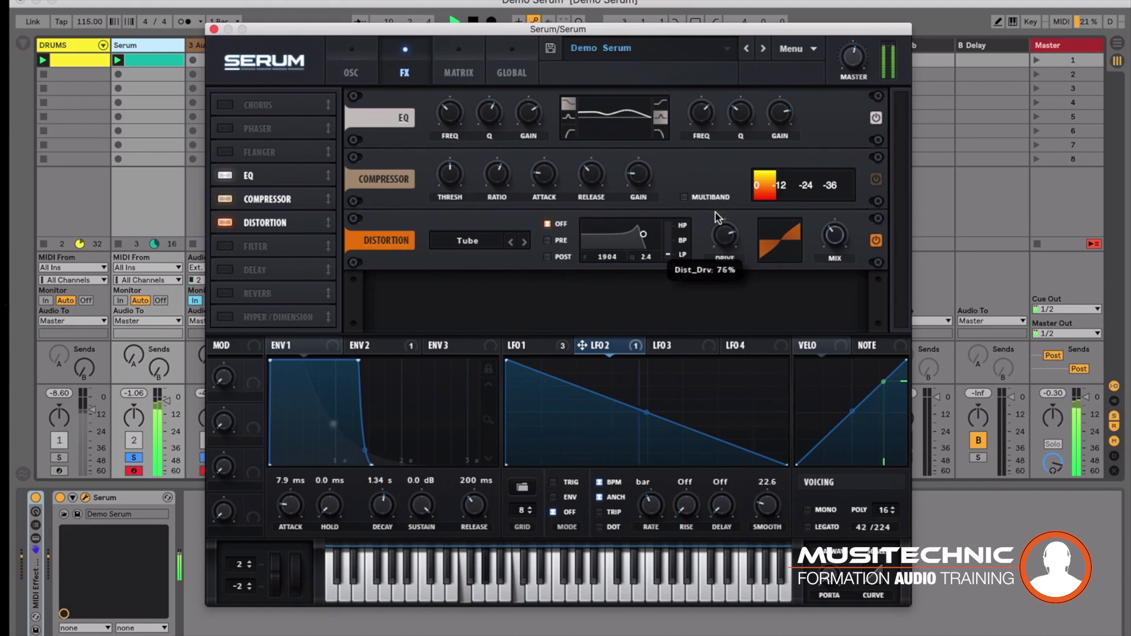
pyautogui.press('space')
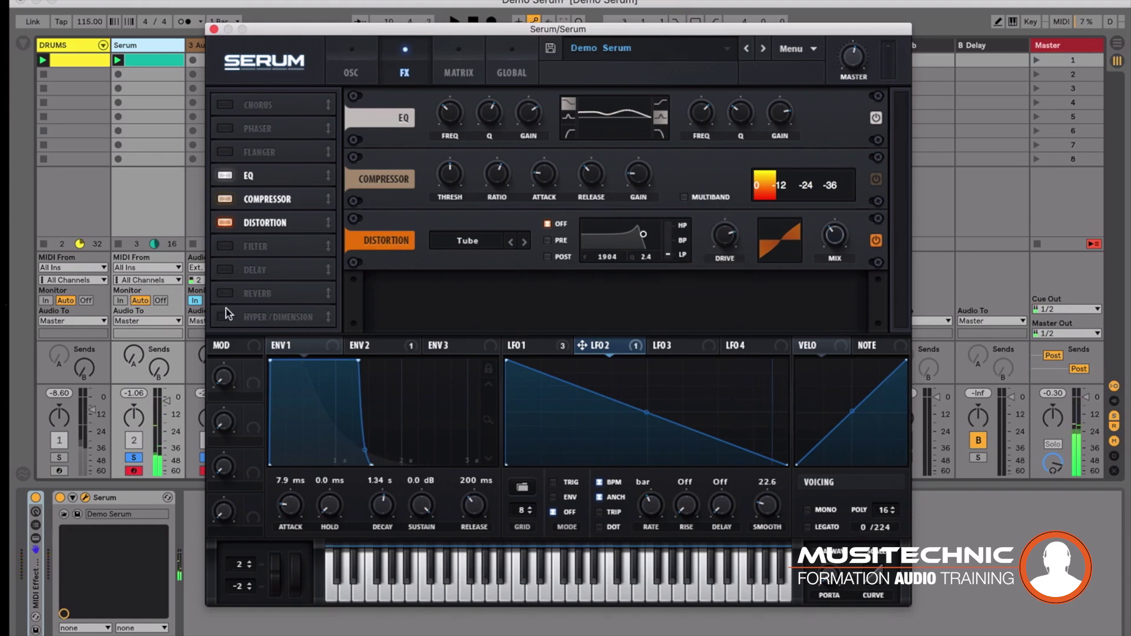
# Add Chorus directly after Distortion and switch off the Hyper/Dimension and Compressor effects.
pyautogui.click(225, 315)
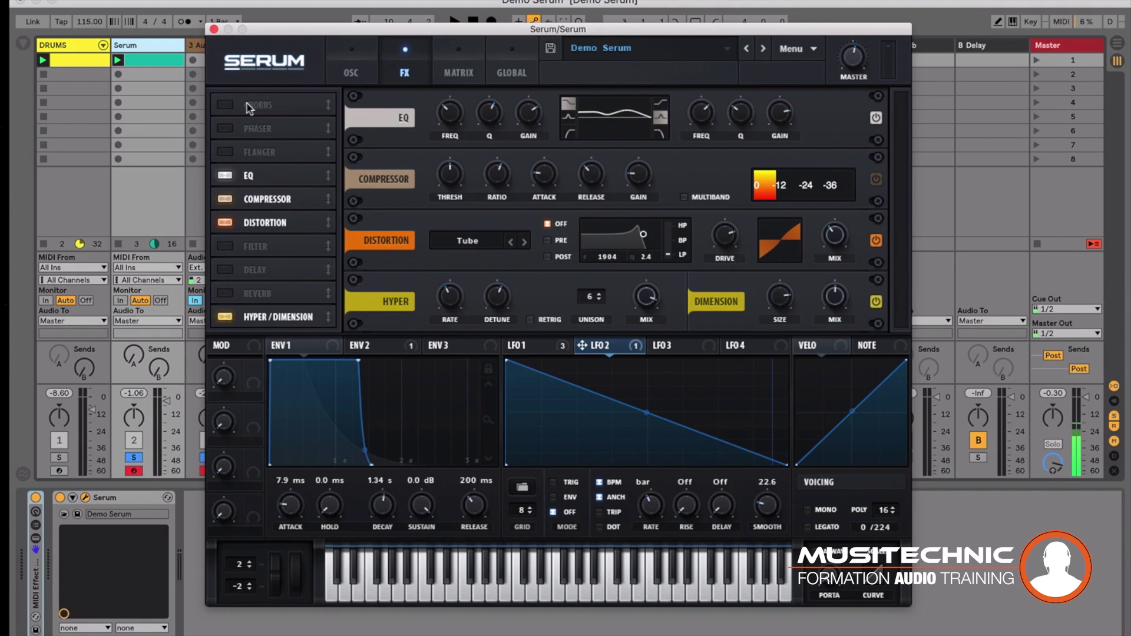
pyautogui.click(225, 104)
pyautogui.moveTo(291, 105); pyautogui.dragTo(293, 218)
pyautogui.click(225, 316)
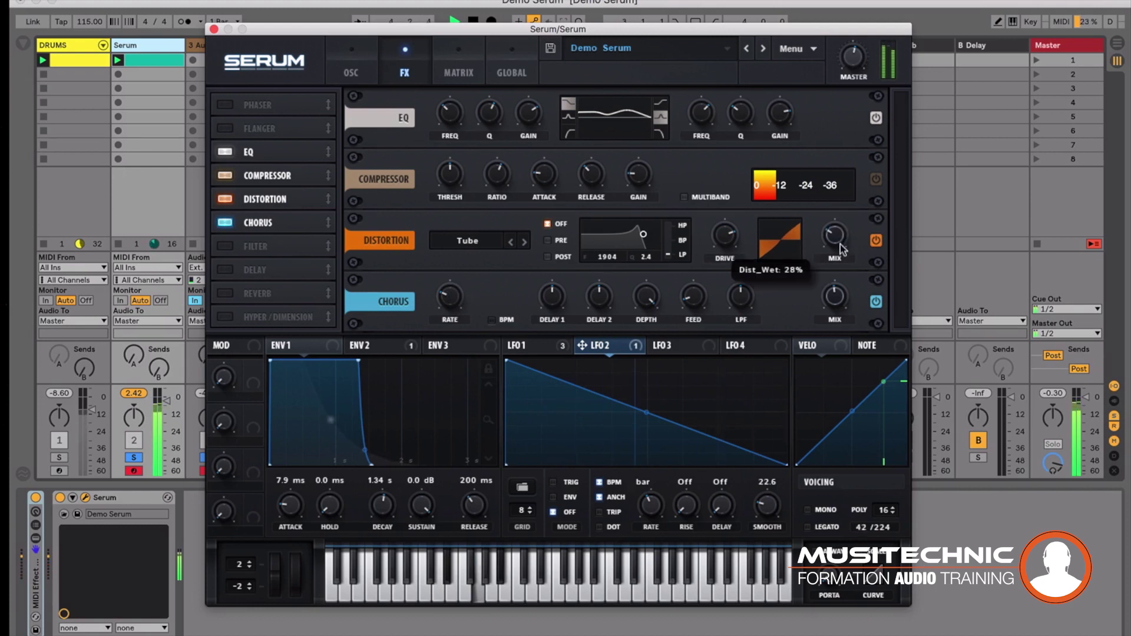
pyautogui.click(225, 175)
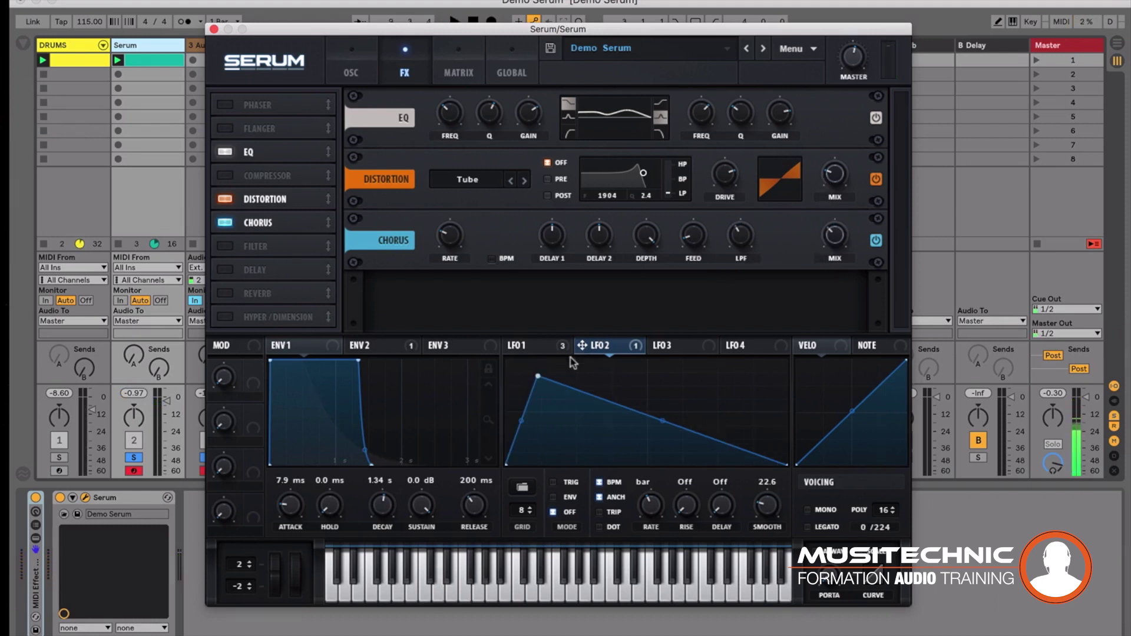
# Assign LFO 2 to the Chorus rate and sync that rate to BPM during playback.
pyautogui.moveTo(582, 352); pyautogui.dragTo(453, 243)
pyautogui.press('space')
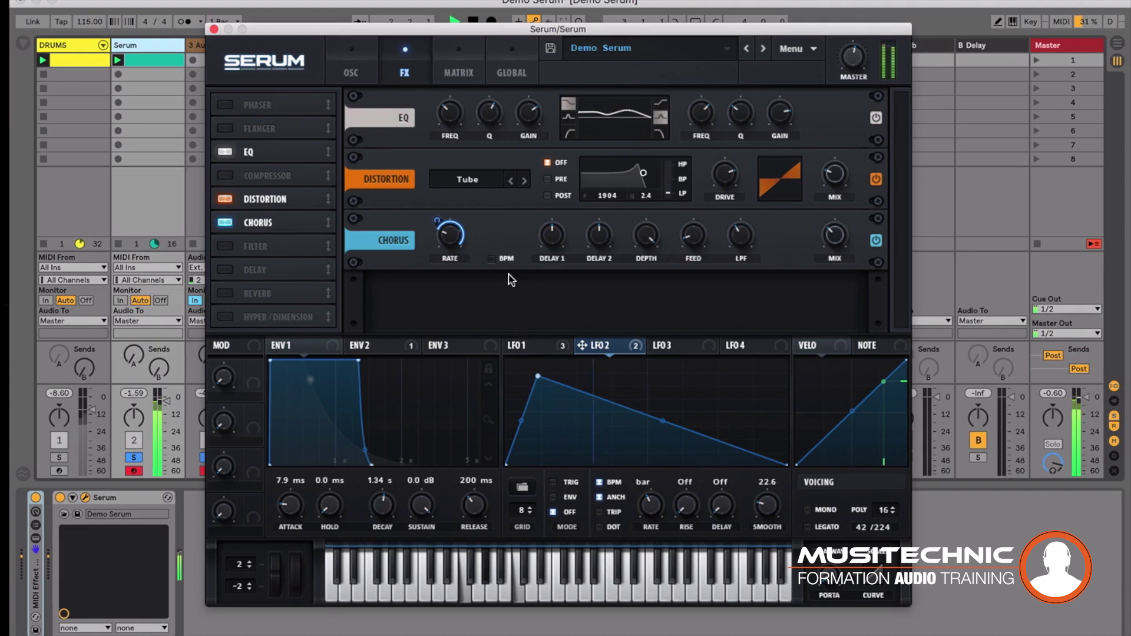
pyautogui.click(492, 259)
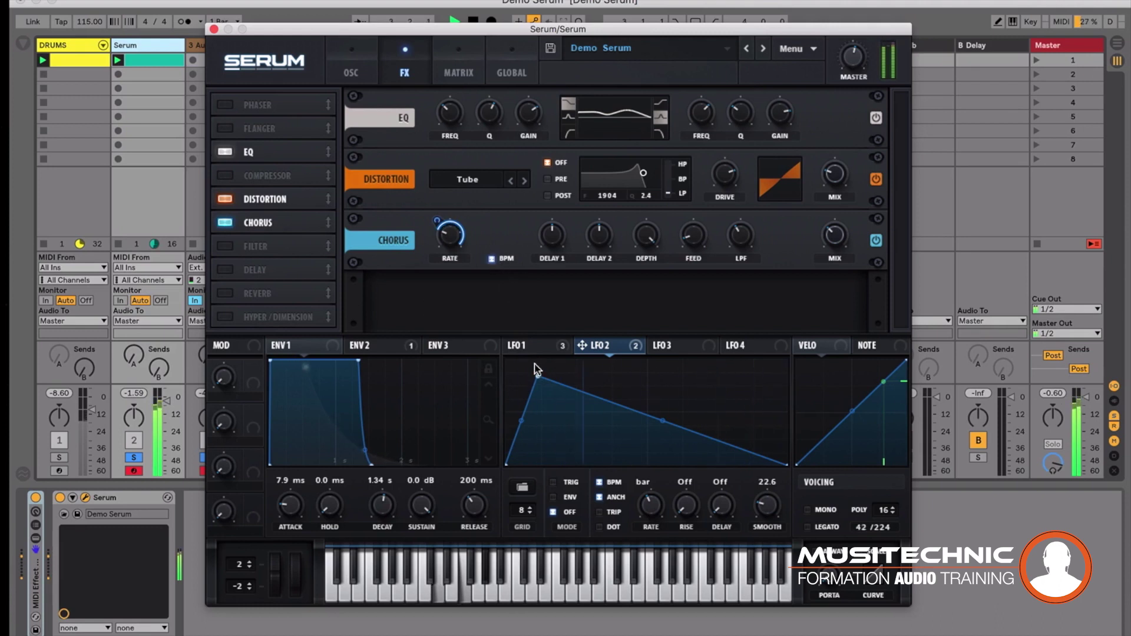
# Reshape LFO 2 into a falling ramp starting at full height and assign it to the Distortion drive.
pyautogui.moveTo(538, 375); pyautogui.dragTo(505, 366)
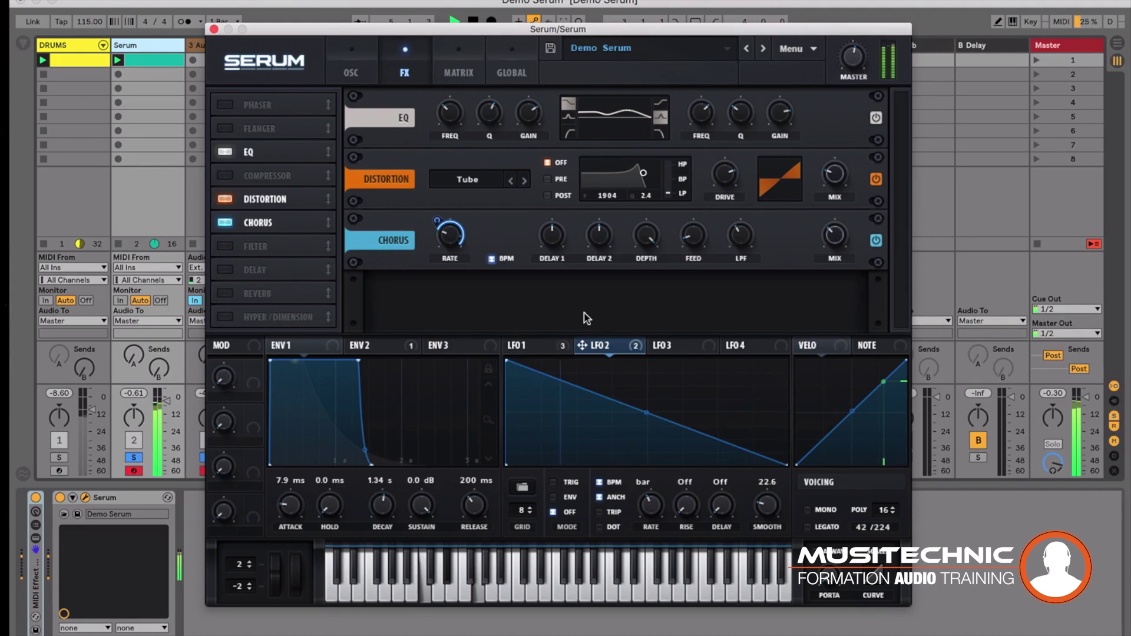
pyautogui.moveTo(585, 344)
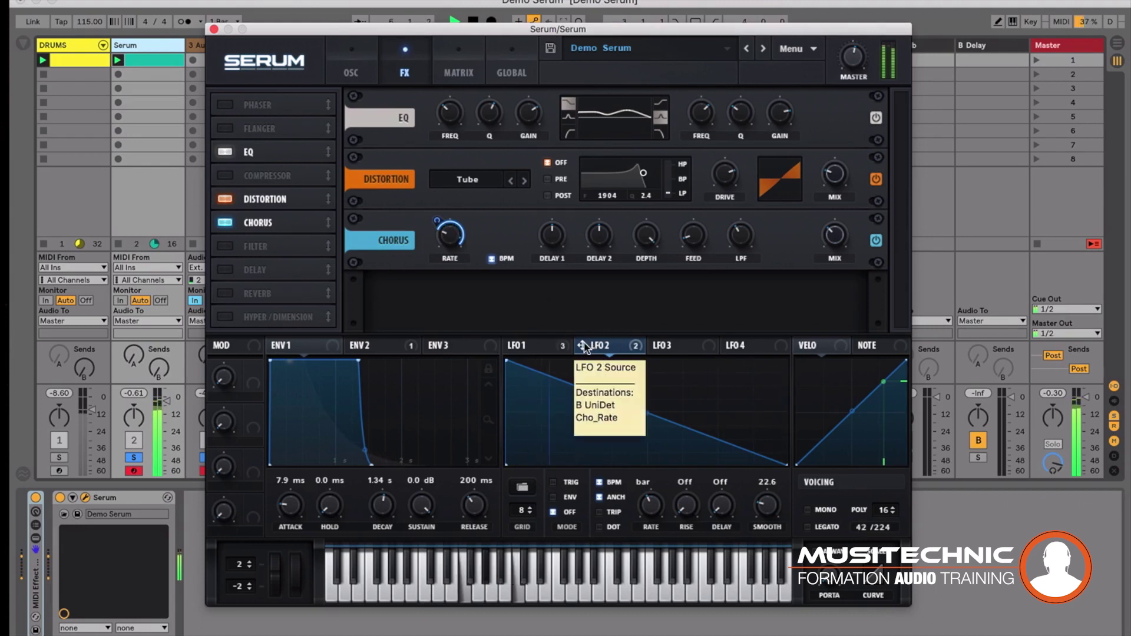
pyautogui.moveTo(586, 345); pyautogui.dragTo(711, 225)
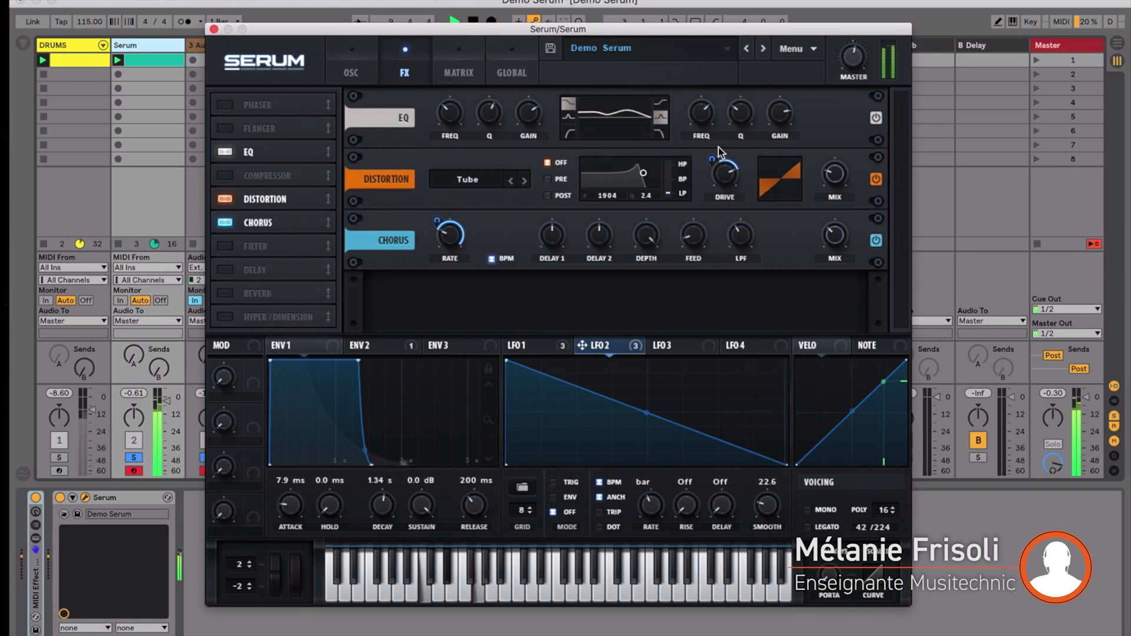
pyautogui.press('space')
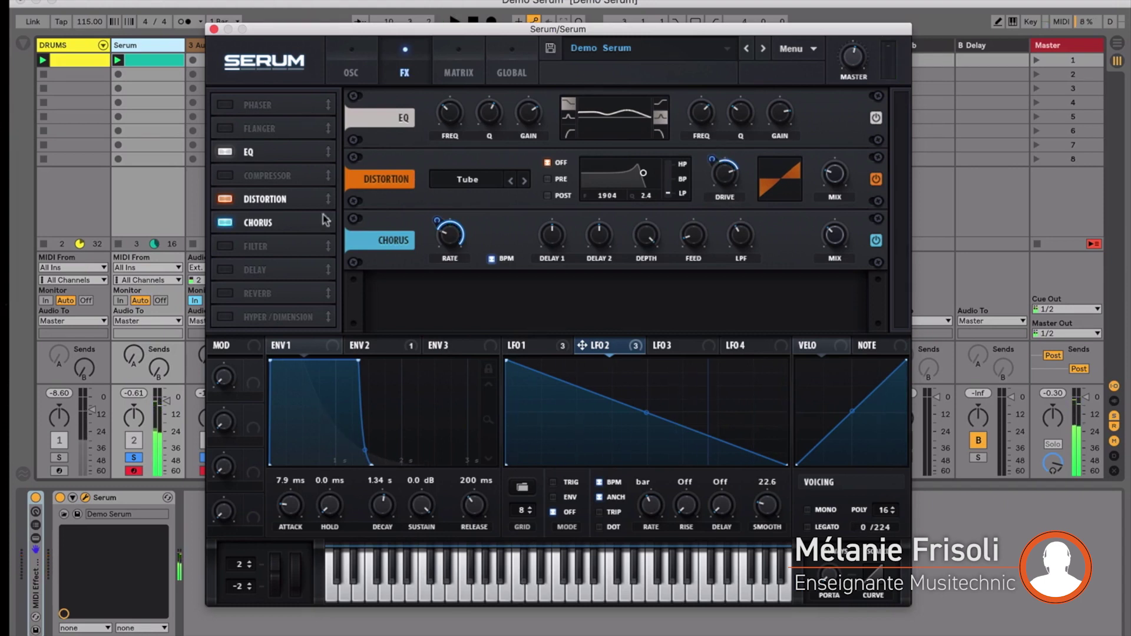
# Switch on Hyper/Dimension and adjust the Hyper rate during playback.
pyautogui.click(224, 318)
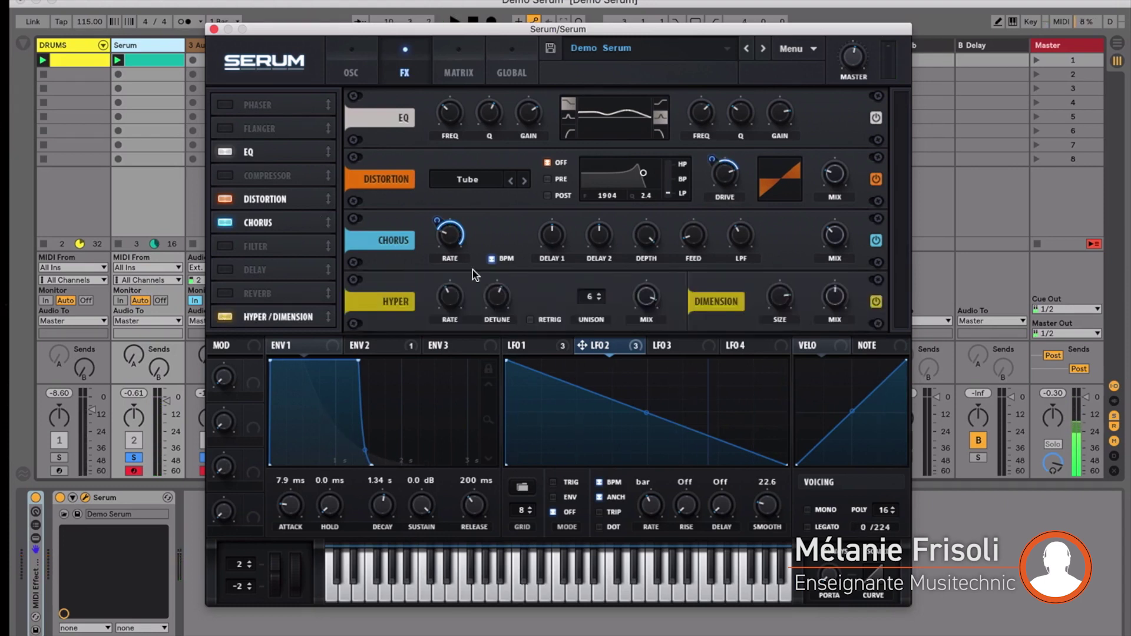
pyautogui.press('space')
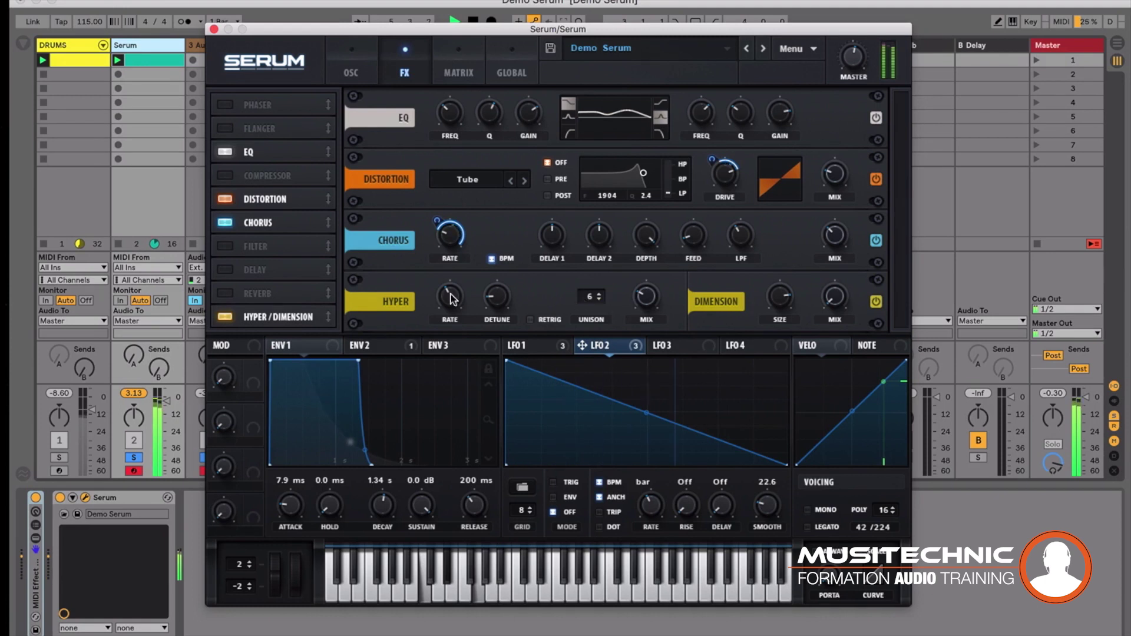
pyautogui.moveTo(452, 297); pyautogui.dragTo(455, 241)
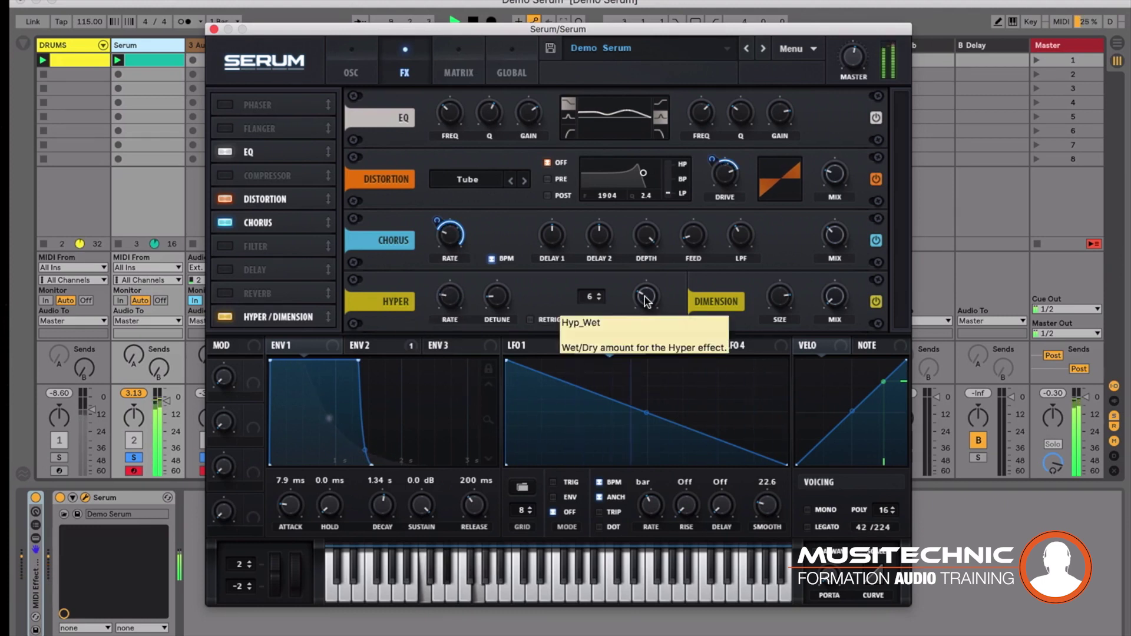
# Reduce the Dimension size to just below halfway and raise its mix above halfway, and stop playback.
pyautogui.moveTo(782, 292); pyautogui.dragTo(791, 363)
pyautogui.moveTo(832, 297); pyautogui.dragTo(826, 224)
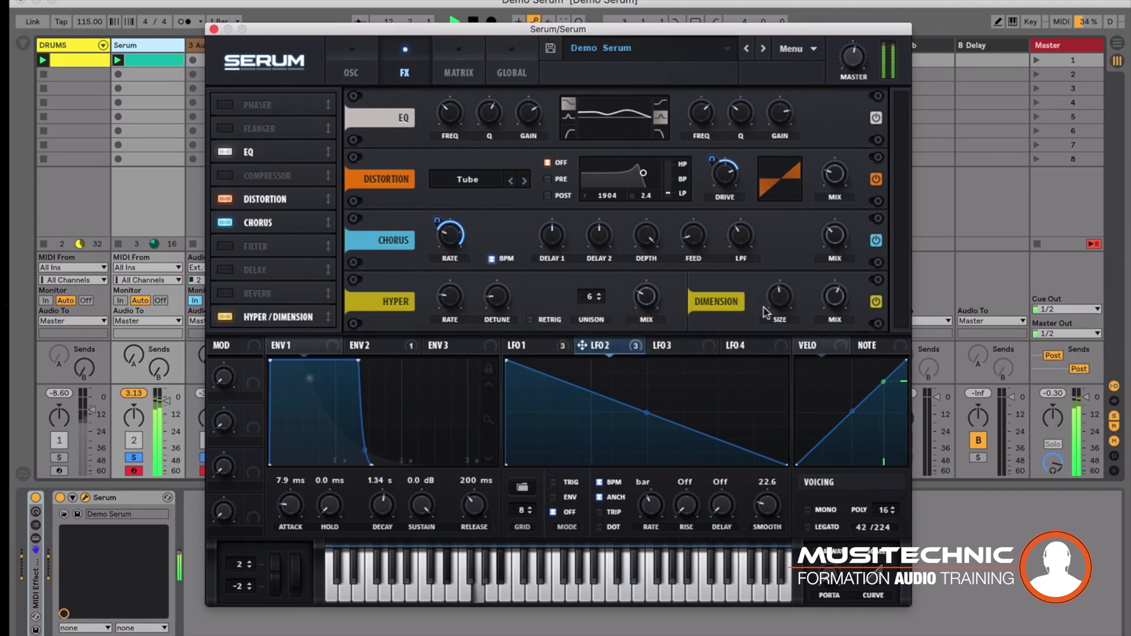
pyautogui.moveTo(780, 296); pyautogui.dragTo(829, 271)
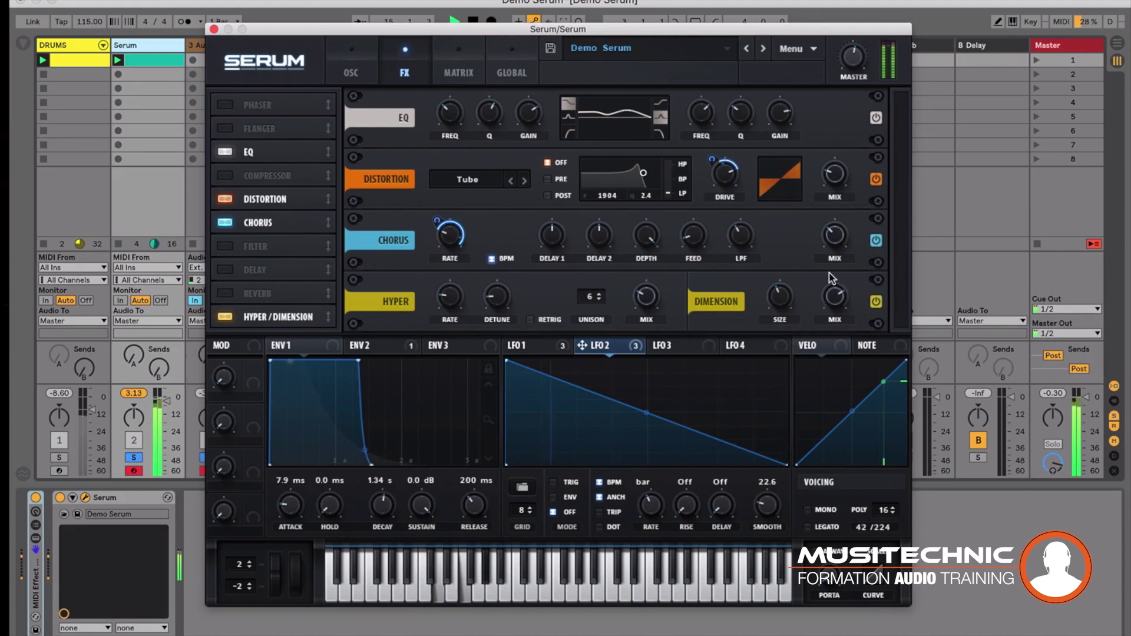
pyautogui.press('space')
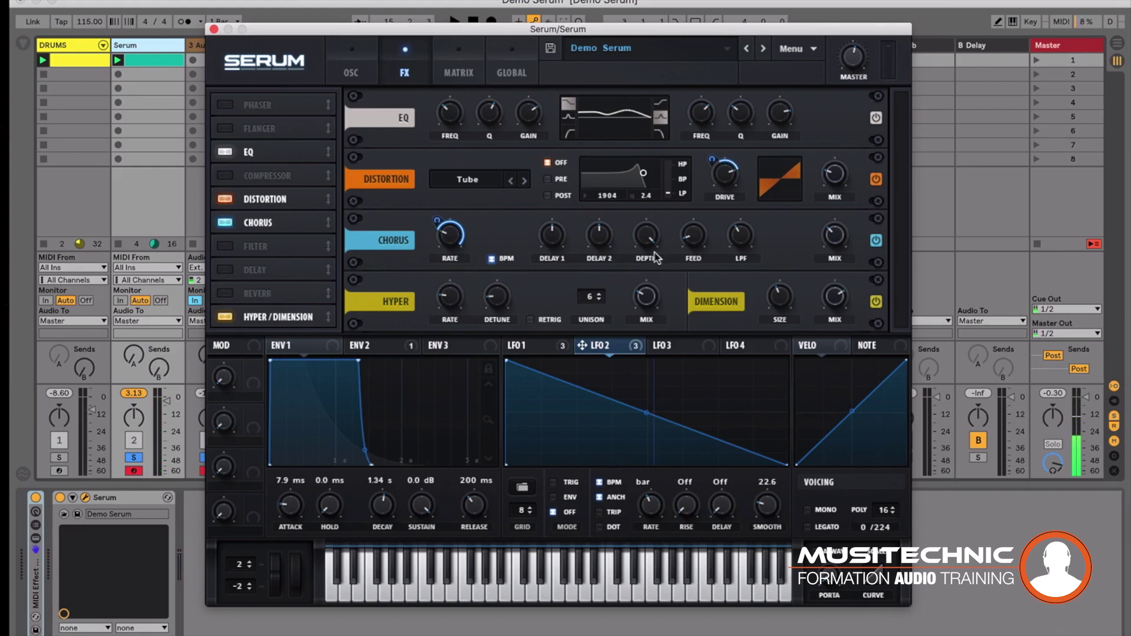
# Unsolo the Serum track and slightly lower the Distortion and Chorus mixes while playing it with the drums.
pyautogui.click(139, 458)
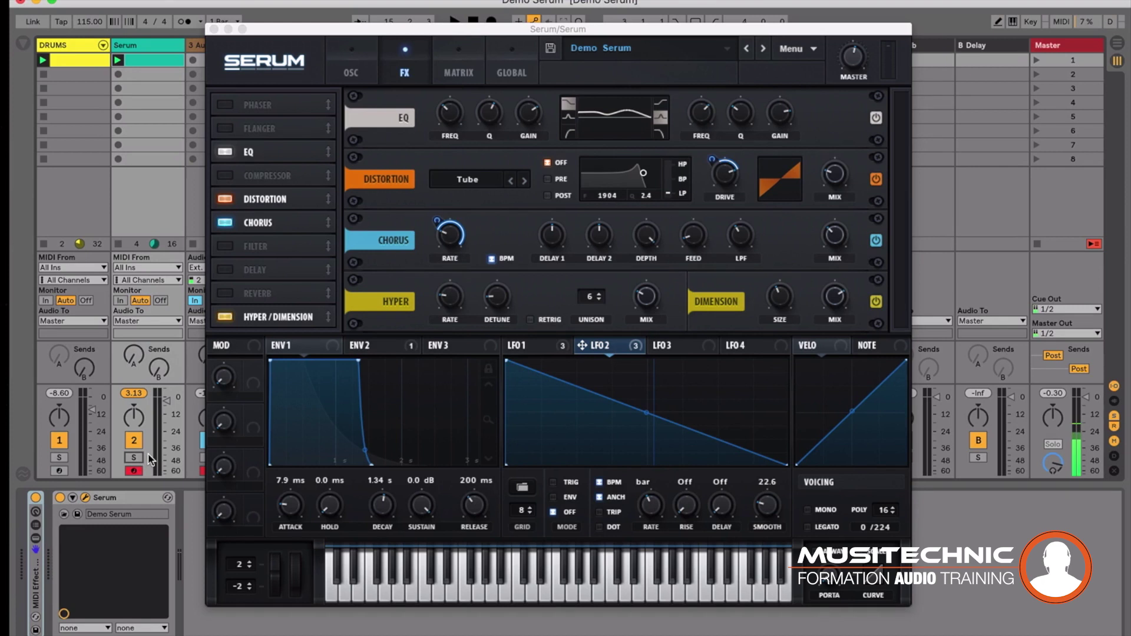
pyautogui.press('space')
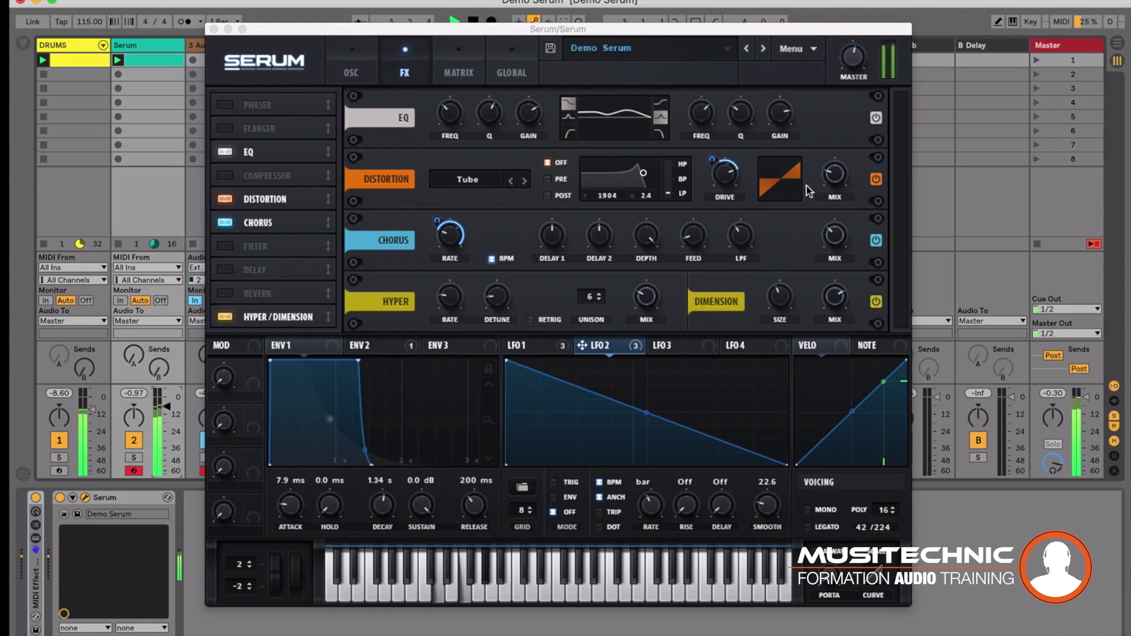
pyautogui.moveTo(831, 176); pyautogui.dragTo(831, 180)
pyautogui.moveTo(831, 237); pyautogui.dragTo(830, 254)
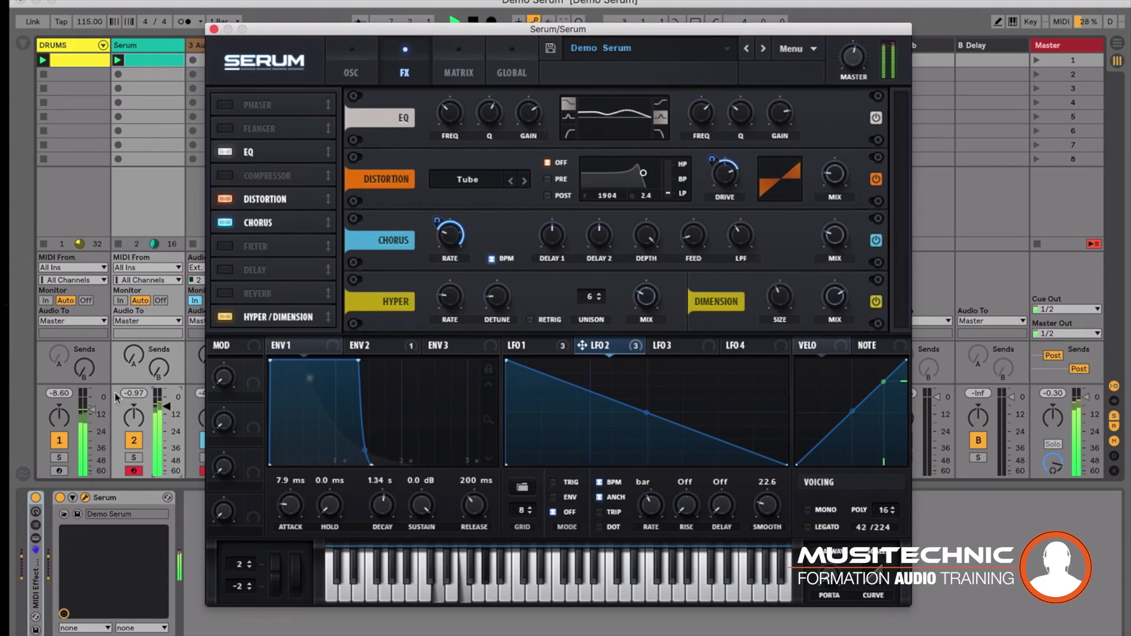
# Raise the DRUMS track volume slightly to balance it against the Serum track.
pyautogui.click(92, 410)
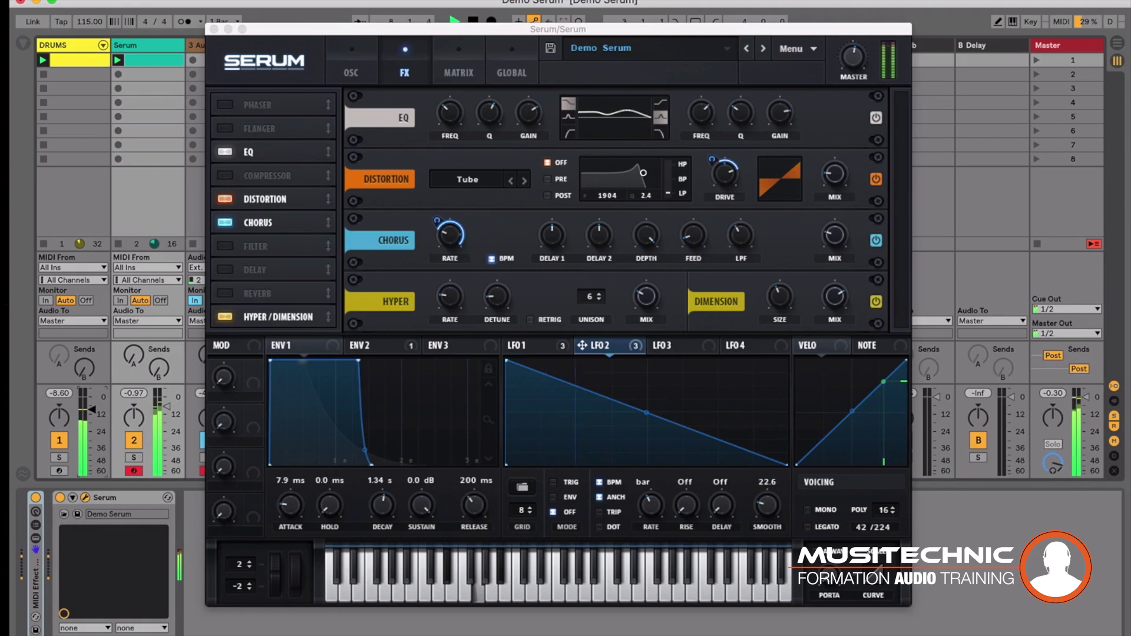
pyautogui.moveTo(92, 409); pyautogui.dragTo(91, 404)
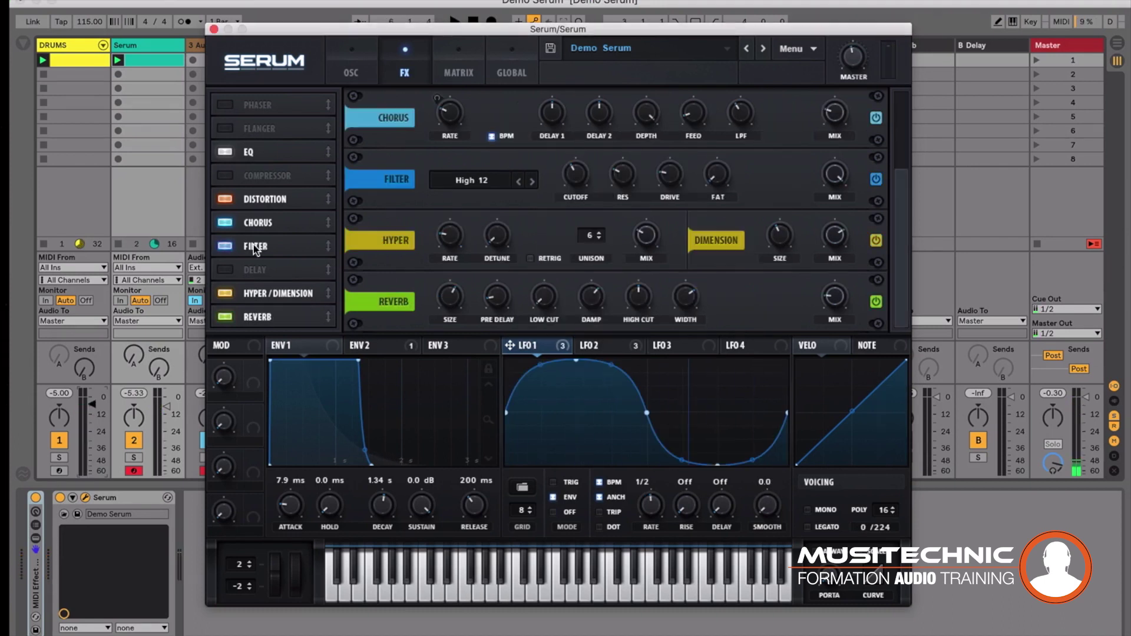
# Move the Filter effect between Distortion and Chorus and set its type to Low 18.
pyautogui.moveTo(328, 246); pyautogui.dragTo(327, 225)
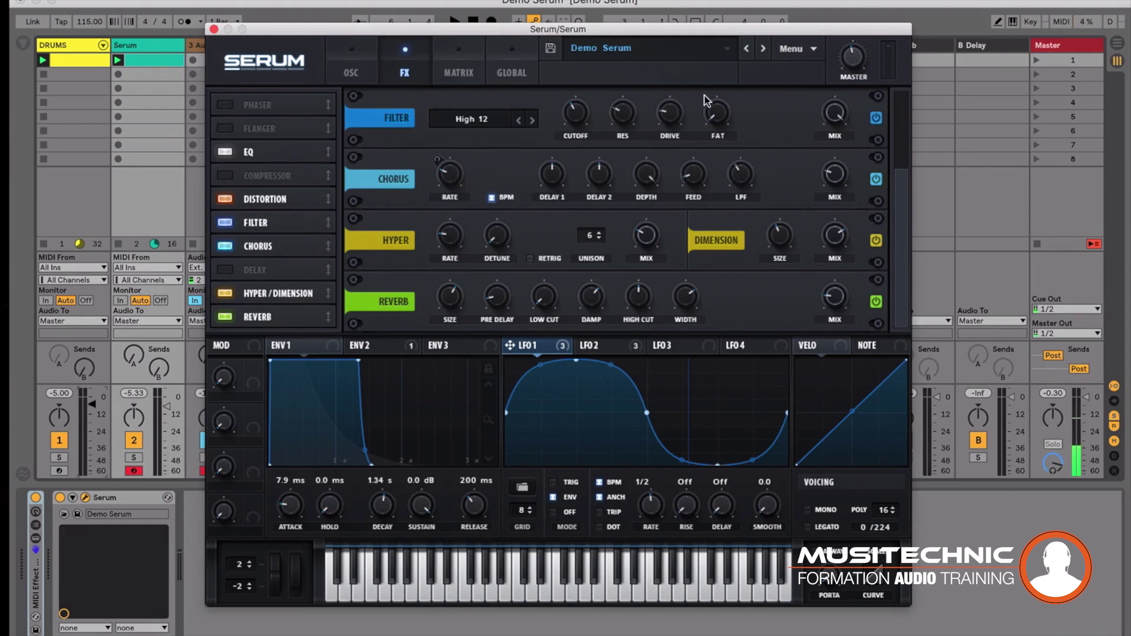
pyautogui.scroll(3, 613, 235)
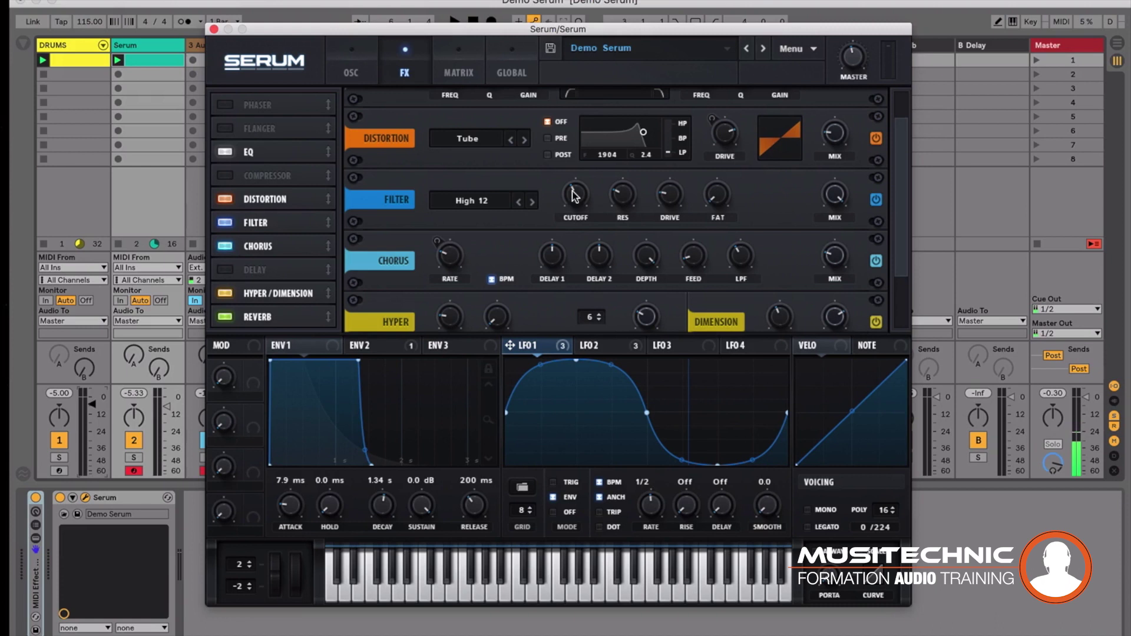
pyautogui.click(485, 206)
pyautogui.moveTo(489, 220)
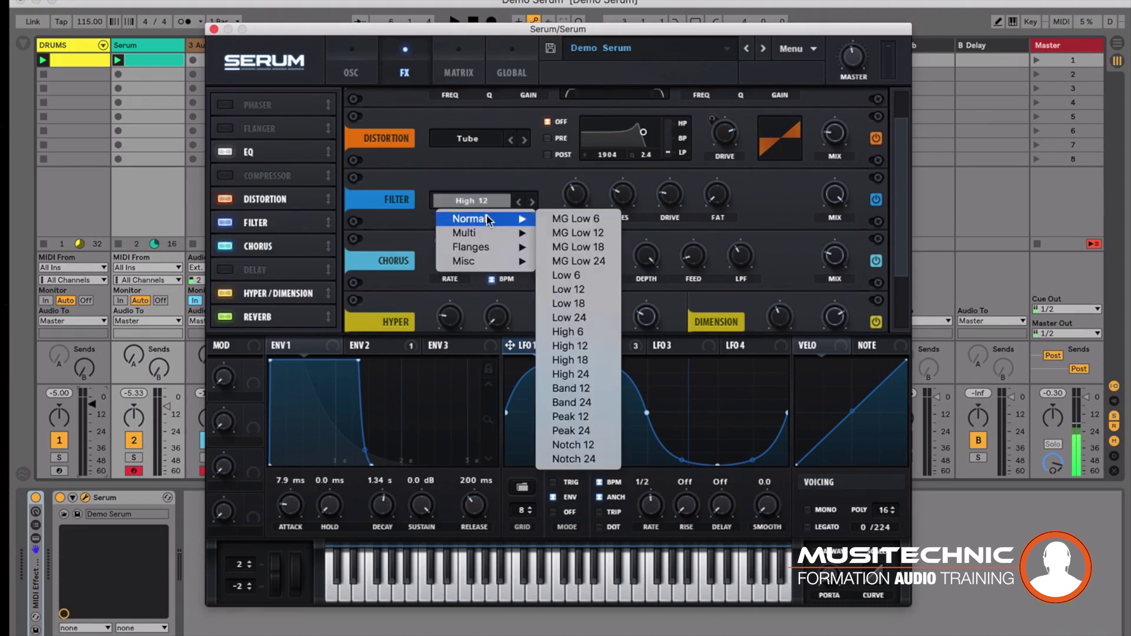
pyautogui.click(582, 305)
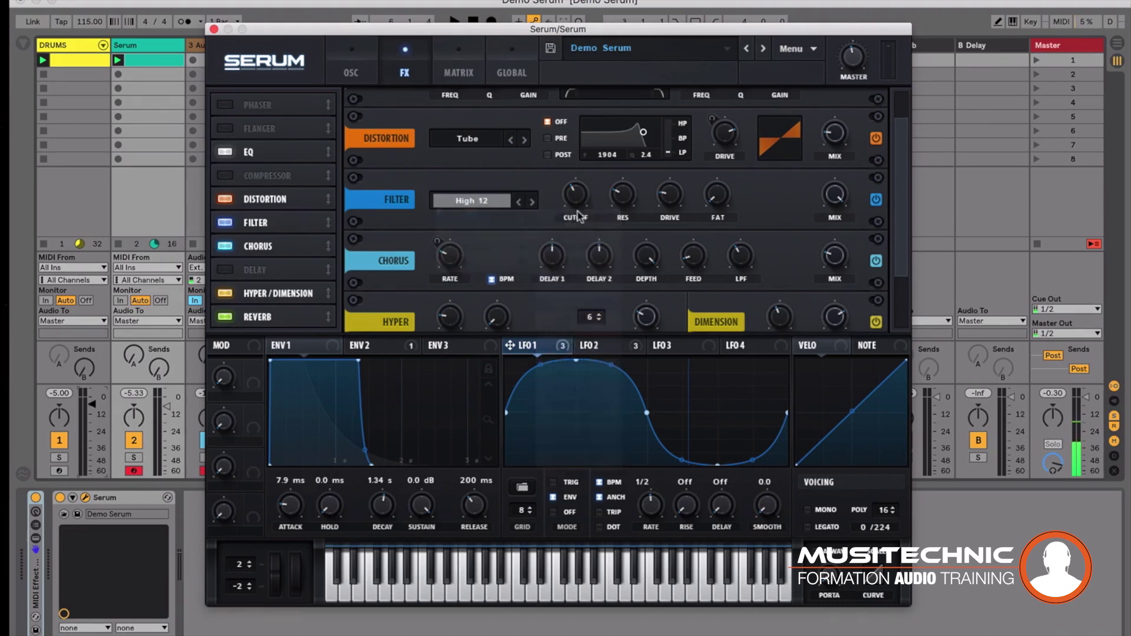
# Assign LFO 3 to the Filter cutoff and lower the Filter mix slightly during playback.
pyautogui.click(673, 347)
pyautogui.moveTo(656, 347); pyautogui.dragTo(554, 196)
pyautogui.press('space')
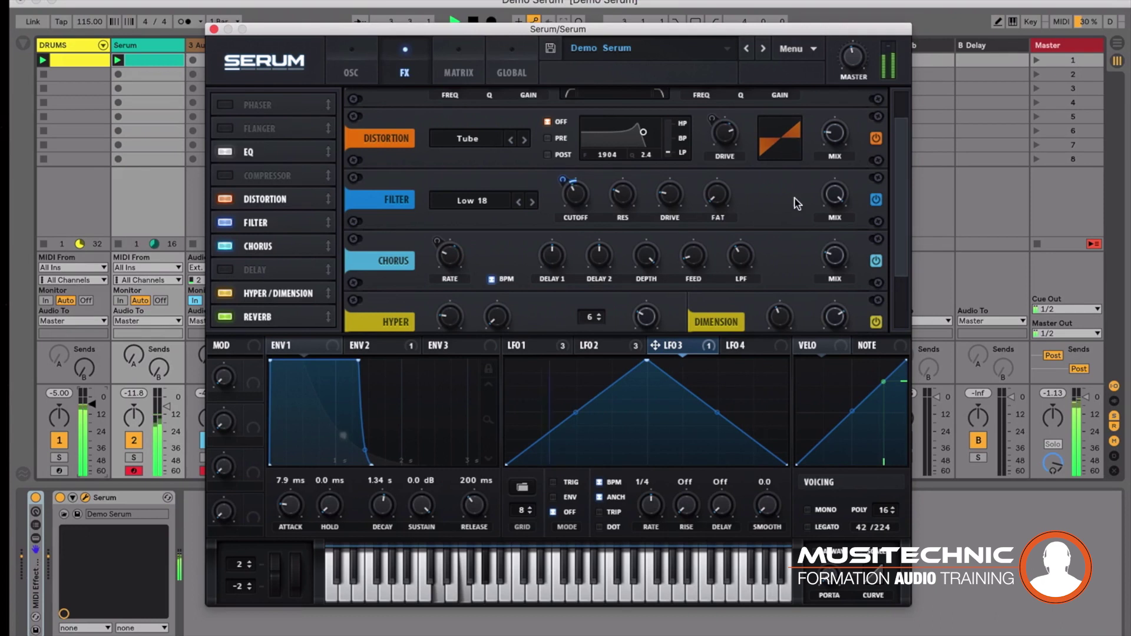
pyautogui.moveTo(828, 193); pyautogui.dragTo(831, 229)
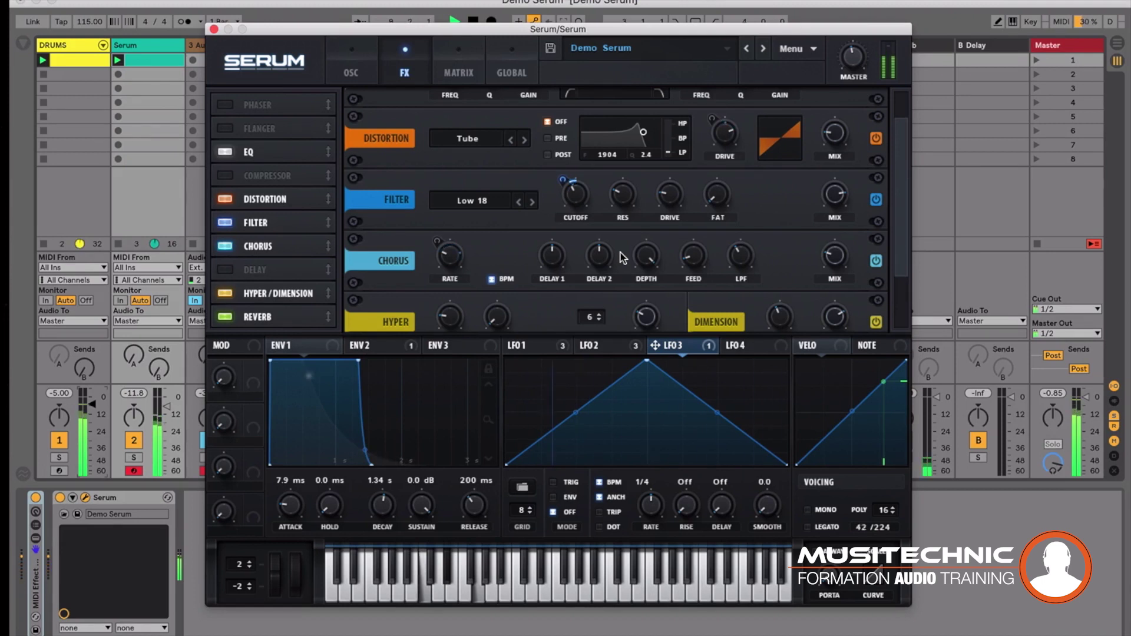
pyautogui.press('space')
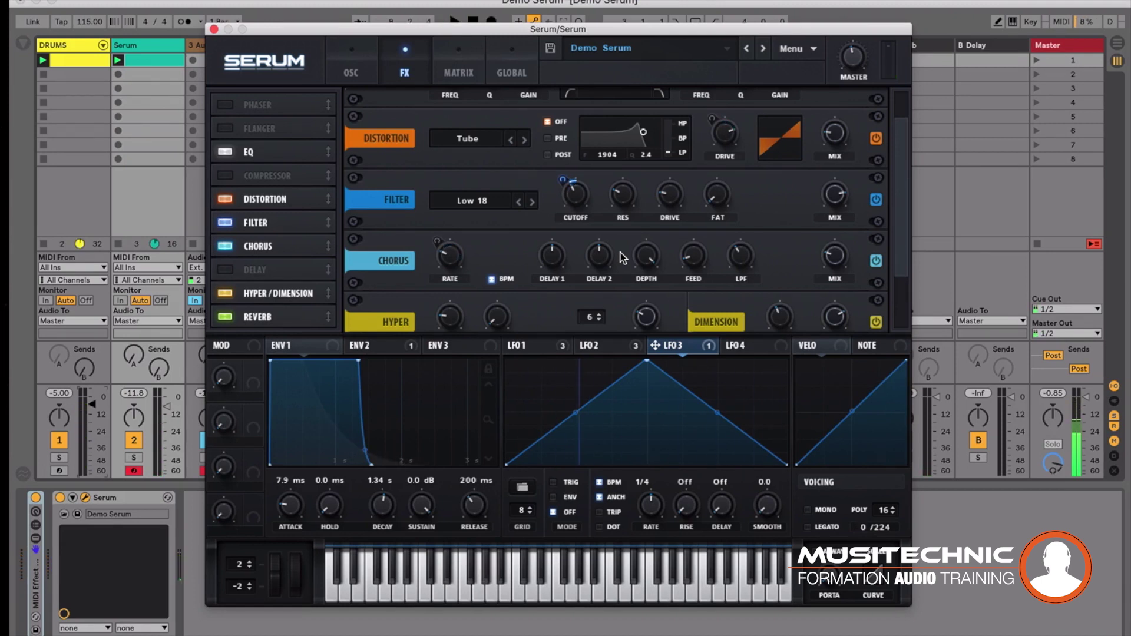